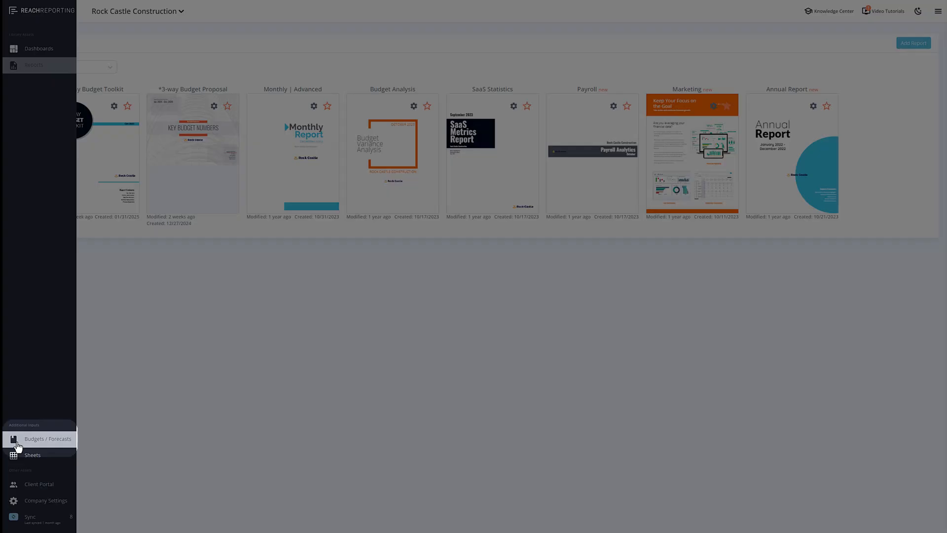
Open Budgets / Forecasts and start creating a new budget.
left_click(17, 445)
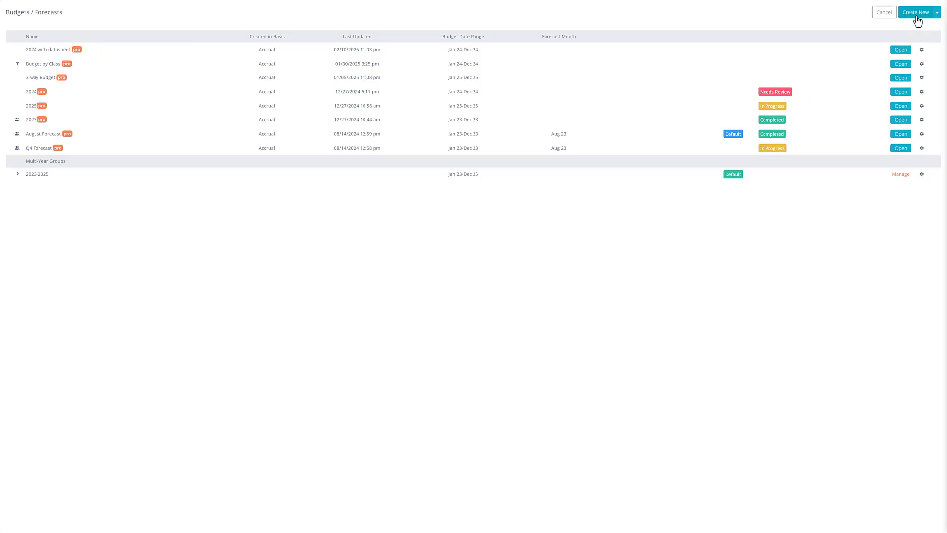
left_click(936, 16)
left_click(923, 30)
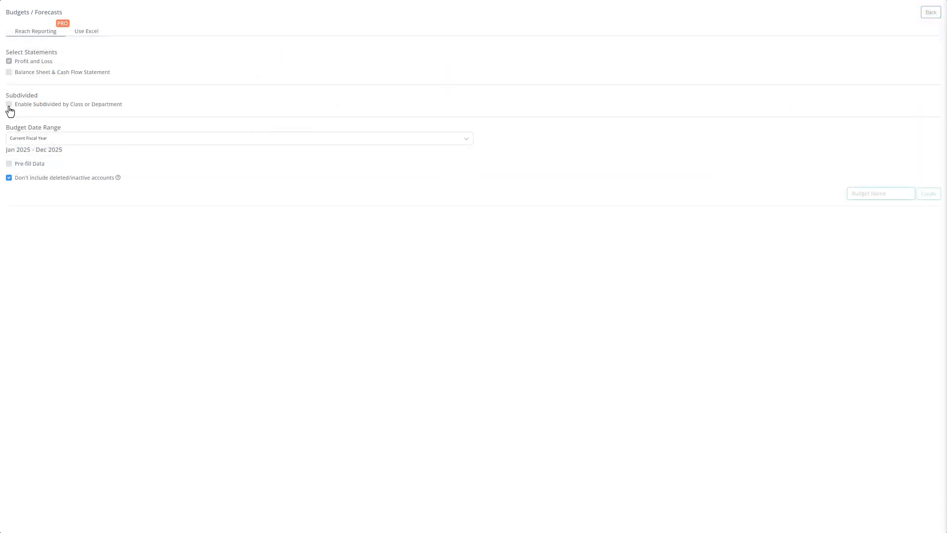
left_click(10, 106)
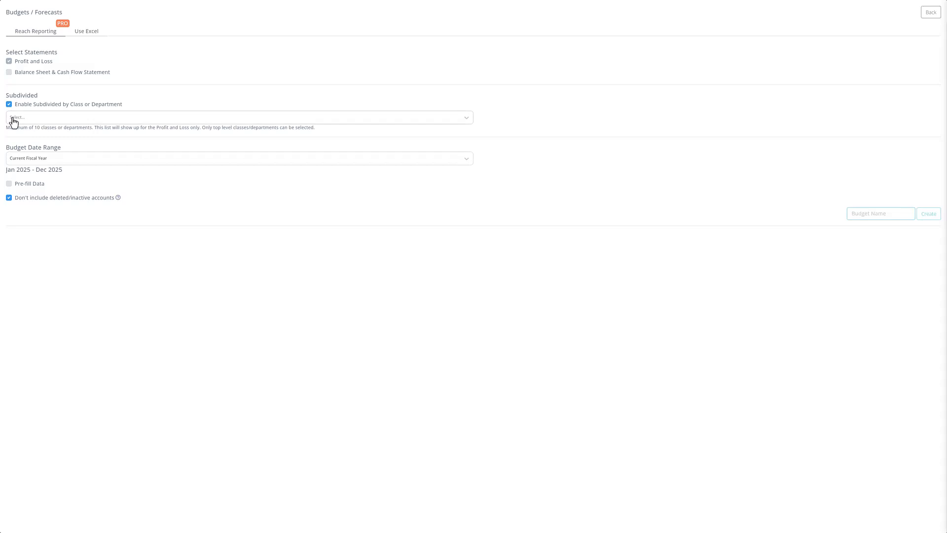
left_click(12, 120)
left_click(451, 70)
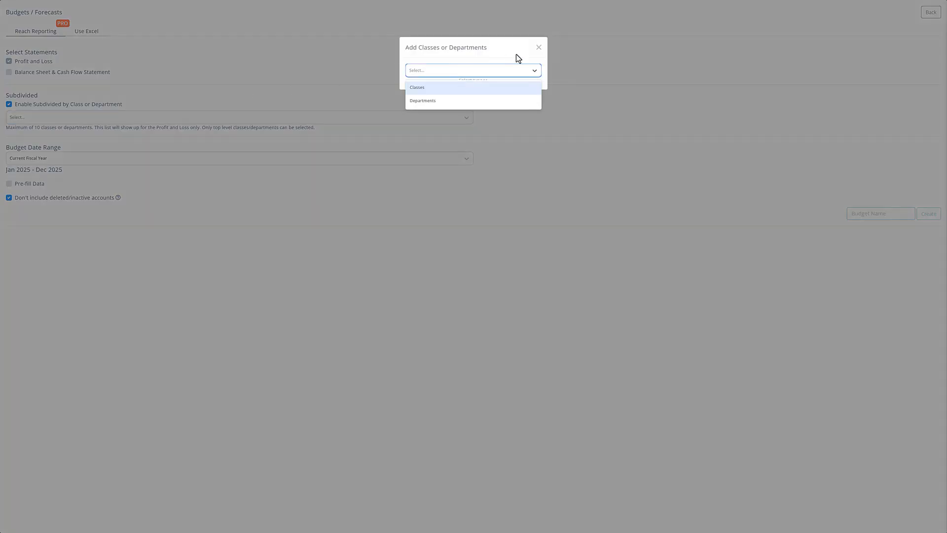
left_click(539, 49)
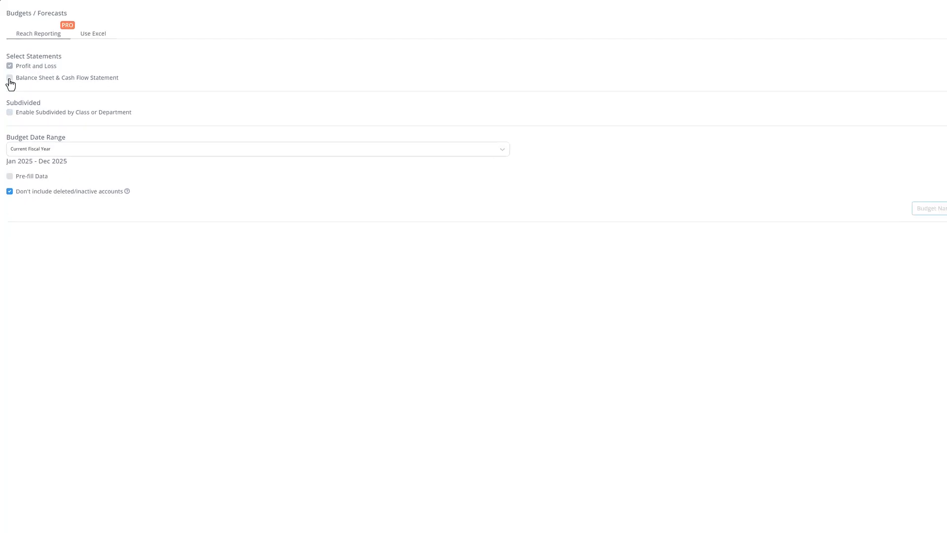
Include the Balance Sheet & Cash Flow Statement in the budget, with Checking as the main bank account.
left_click(14, 115)
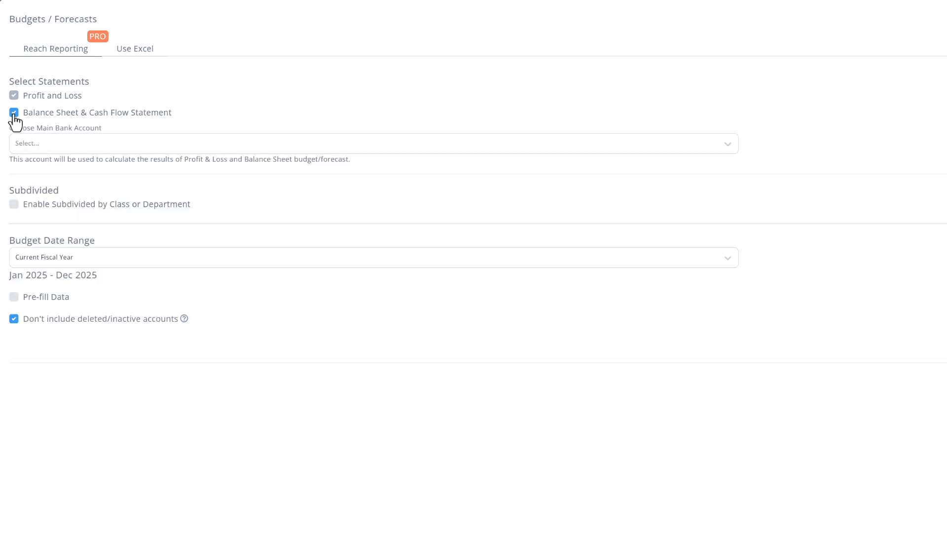
left_click(23, 143)
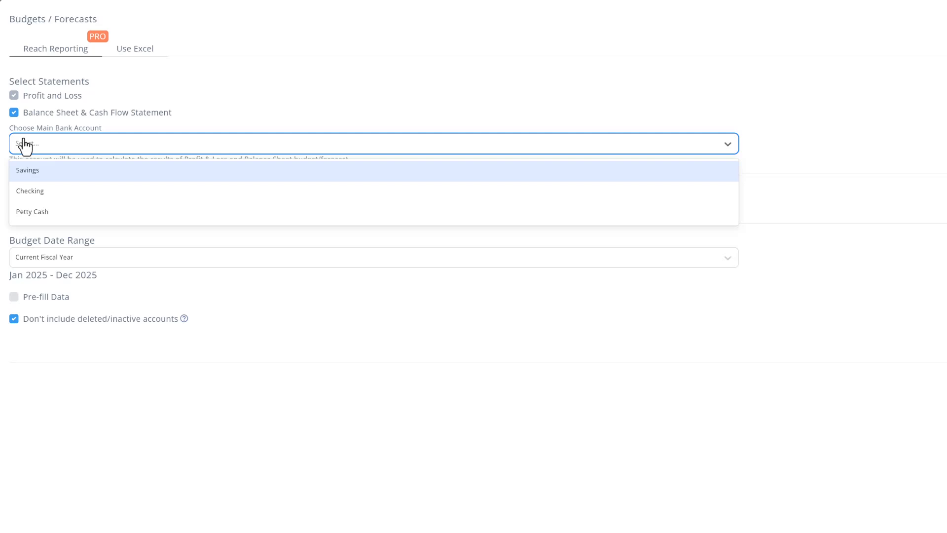
left_click(30, 191)
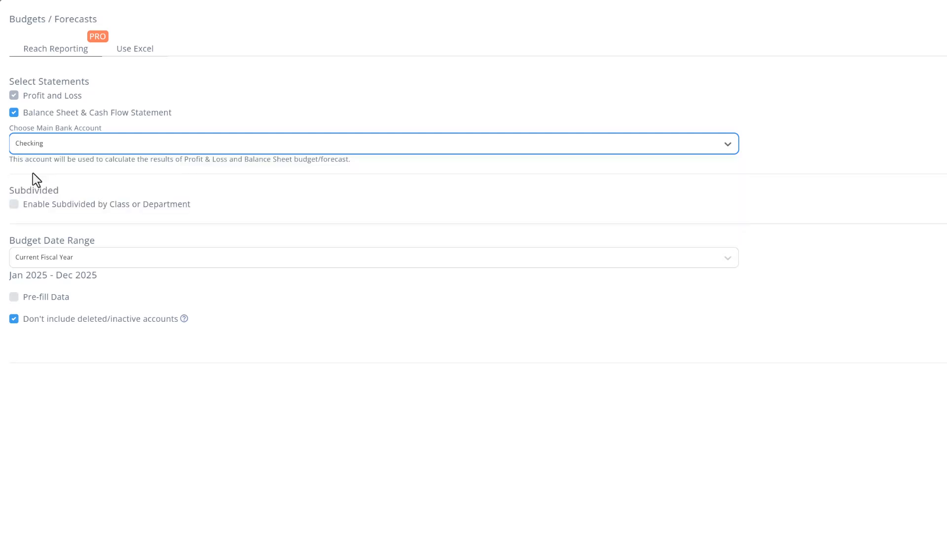
Set the budget date range to Last Fiscal Year and pre-fill it with Actuals from Last Fiscal Year - 1.
left_click(31, 264)
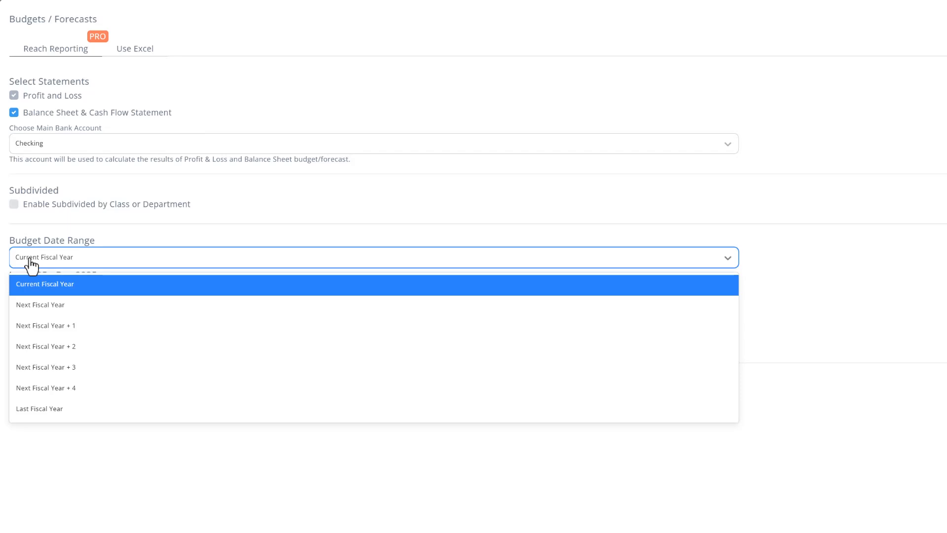
left_click(14, 298)
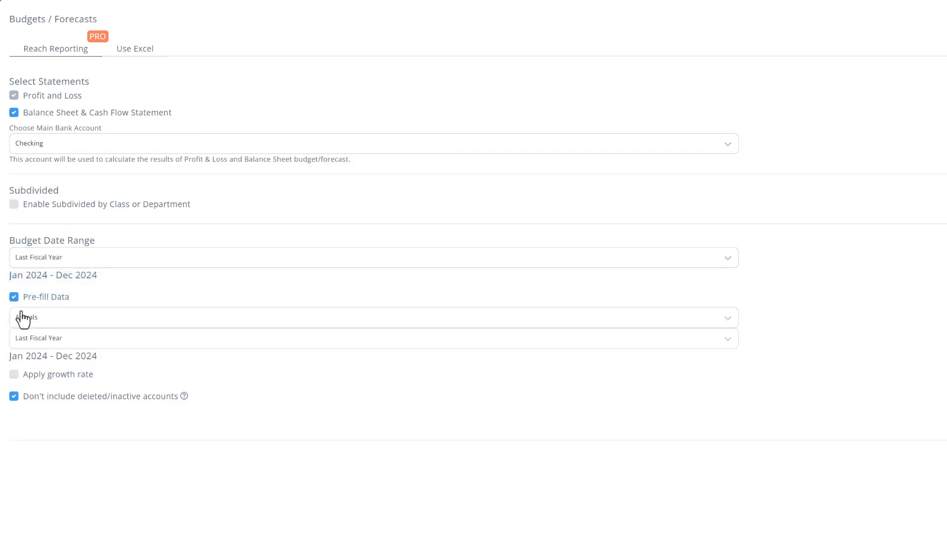
left_click(22, 317)
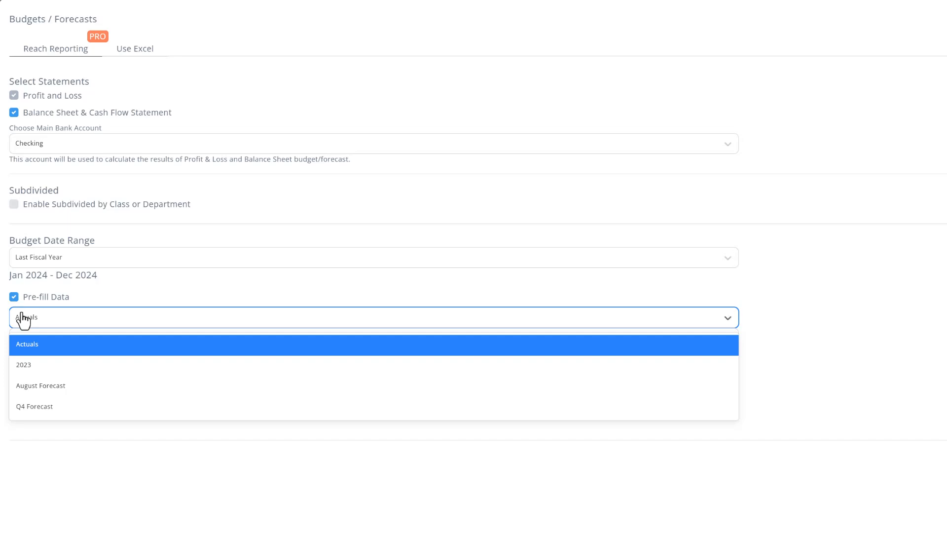
left_click(22, 344)
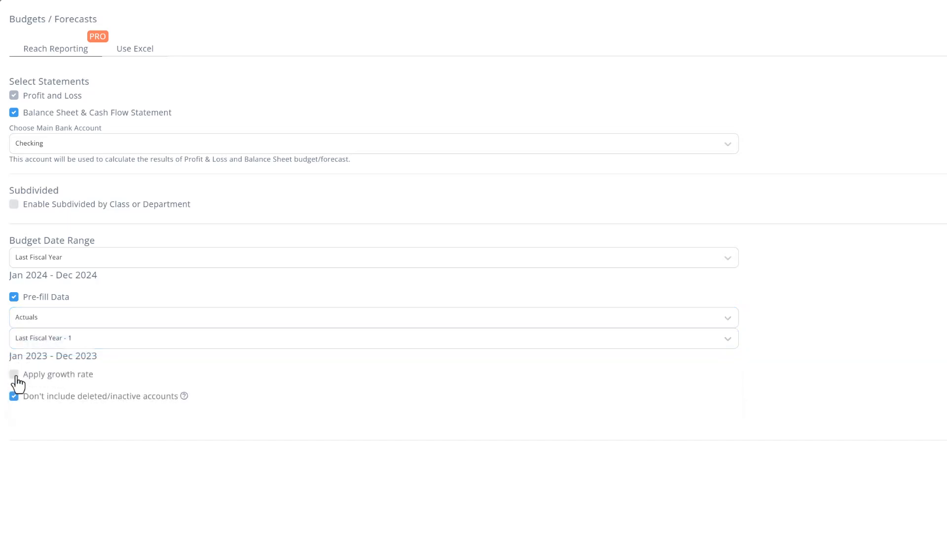
Apply a 2% growth rate to the pre-filled data, with deleted/inactive accounts excluded.
left_click(14, 375)
left_click(143, 372)
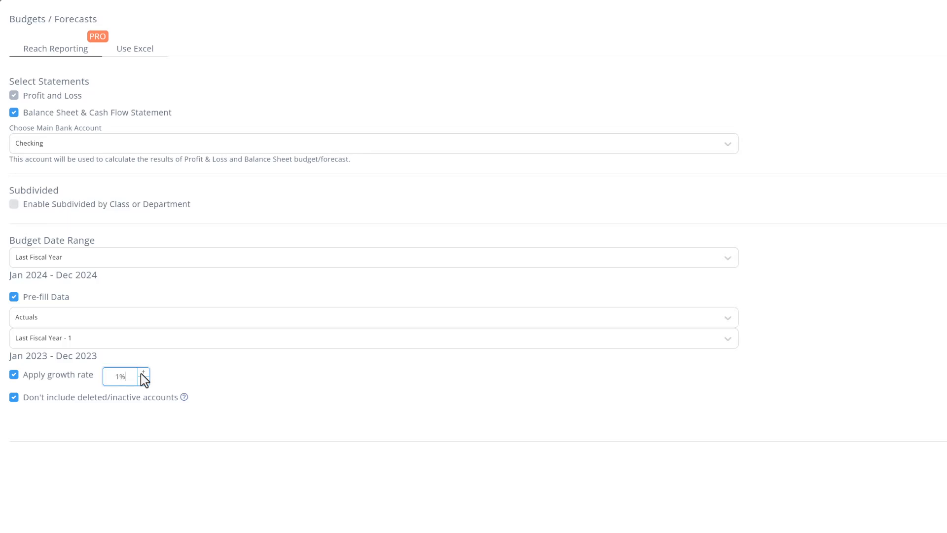
left_click(142, 372)
left_click(16, 400)
left_click(16, 399)
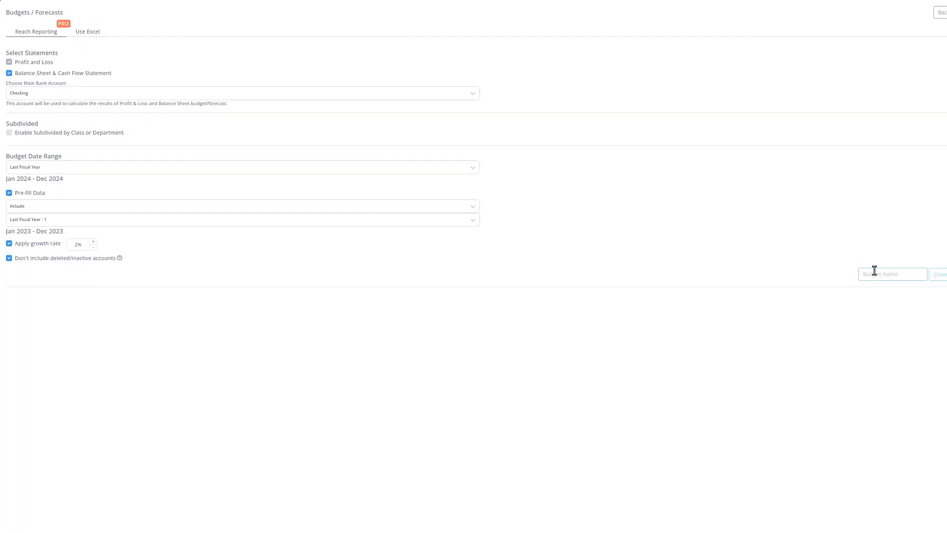
Name the new budget "Budget", create it and open it from the budget list.
type("Budget")
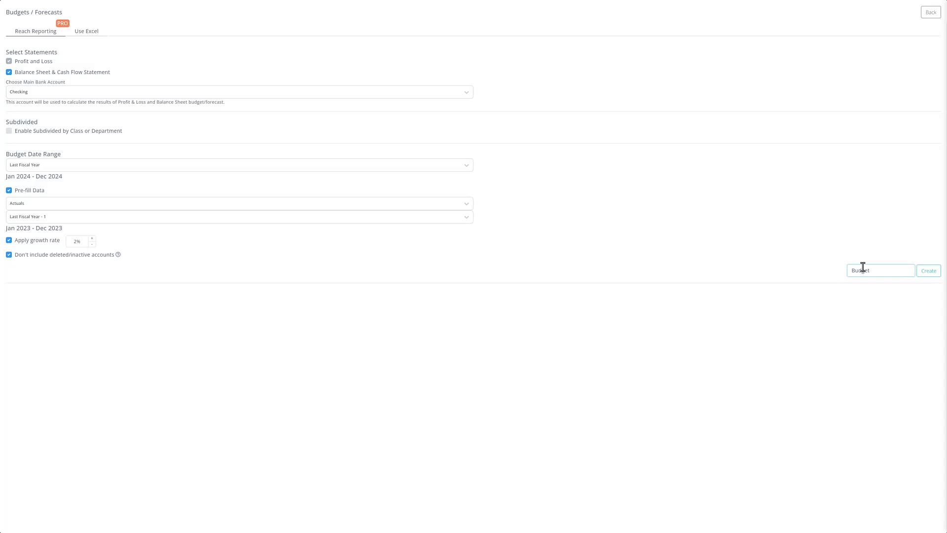
left_click(922, 274)
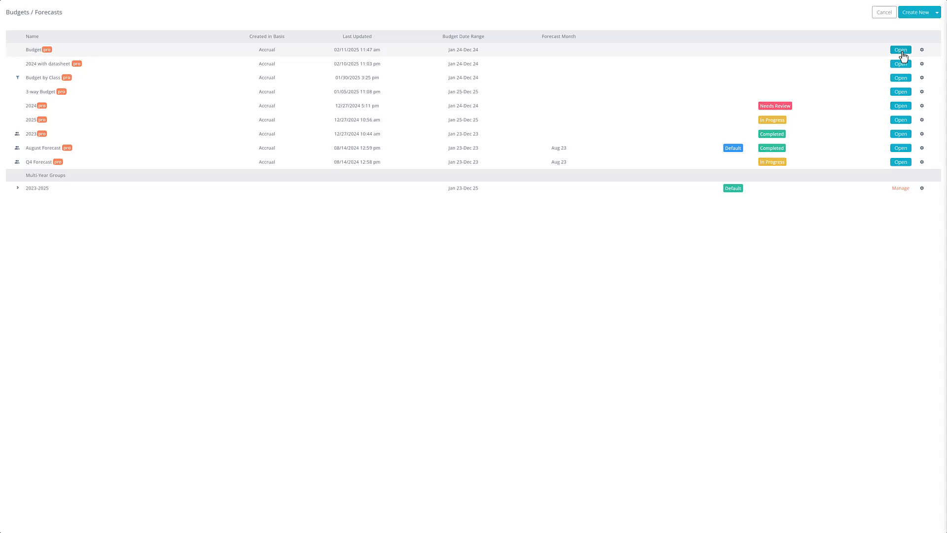
left_click(901, 50)
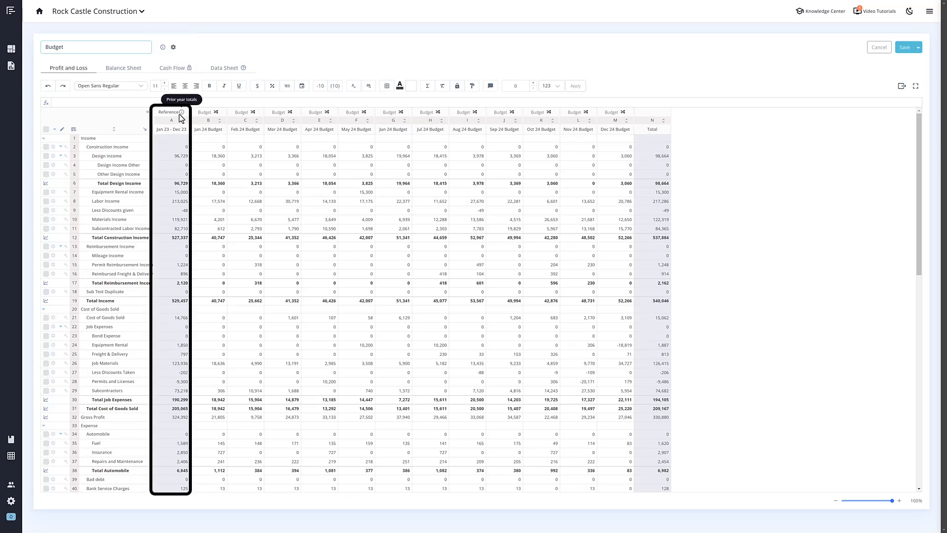
Review the Balance Sheet and Cash Flow statements and try switching the January and February columns between budget and actuals.
left_click(134, 69)
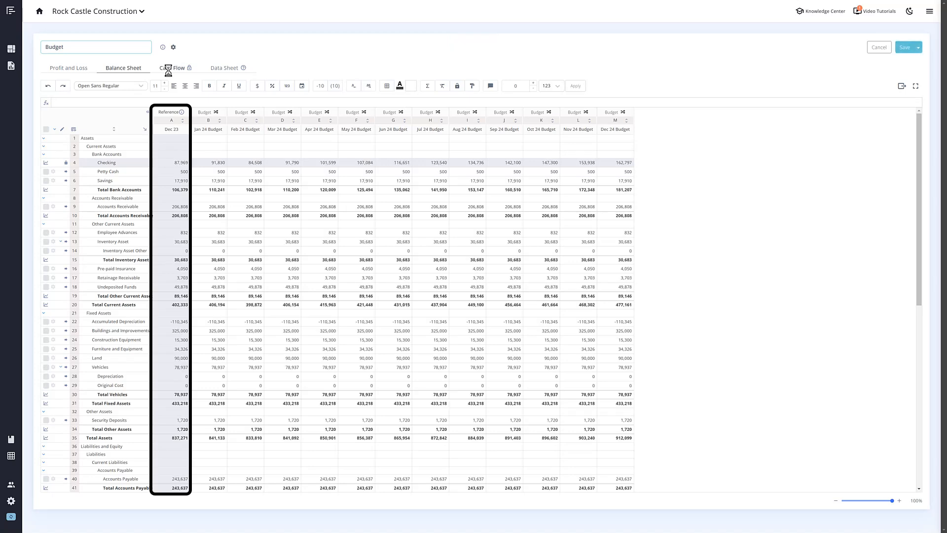
left_click(169, 69)
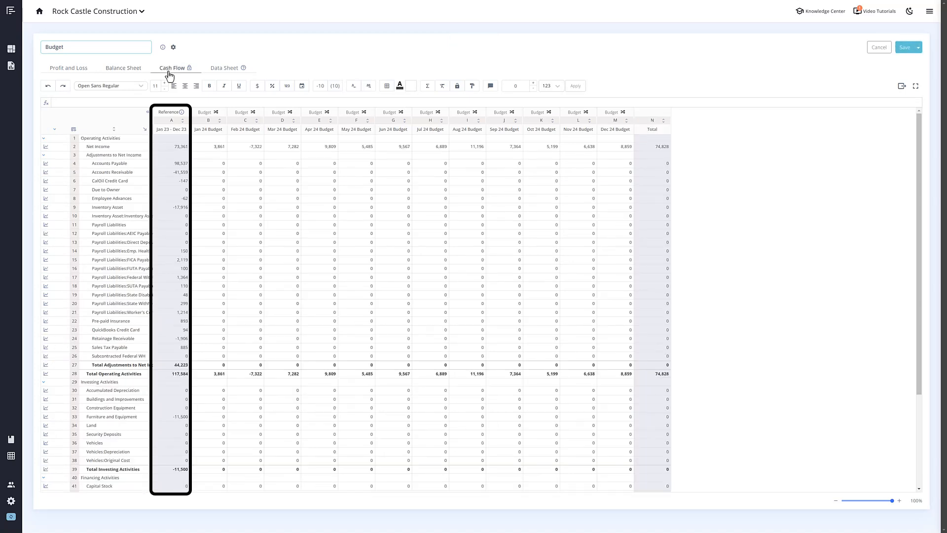
left_click(239, 118)
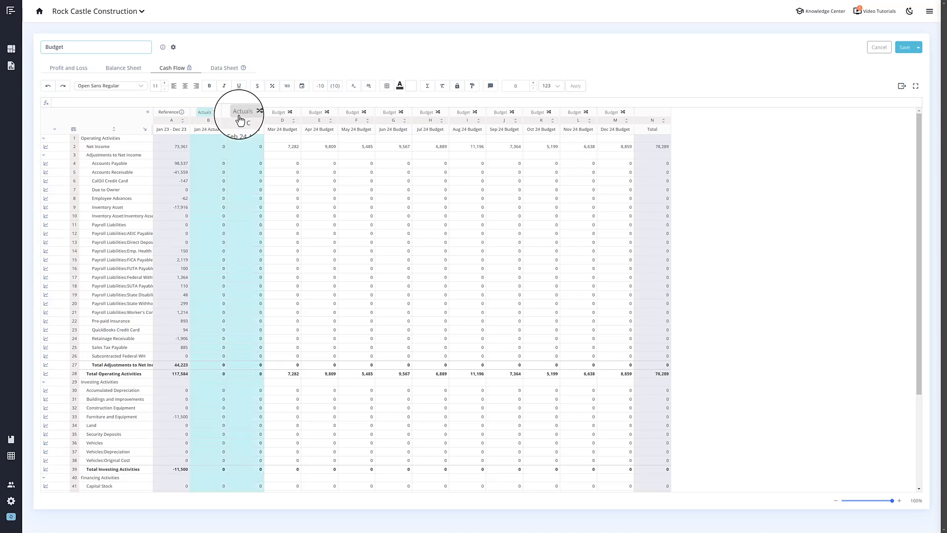
left_click(239, 117)
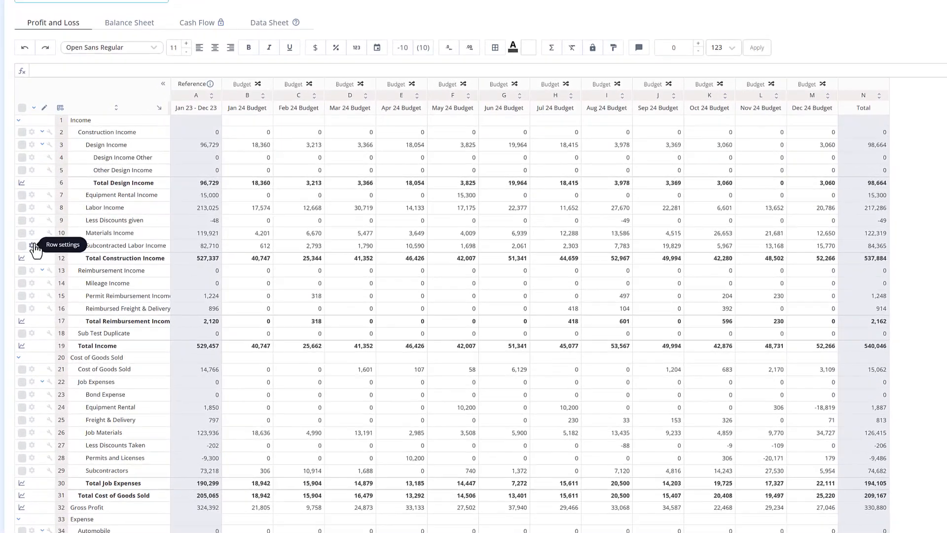
Base the Subcontracted Labor Income row on the previous year with Seasonality allocation and 0% adjustment, and save it.
left_click(30, 247)
left_click(164, 296)
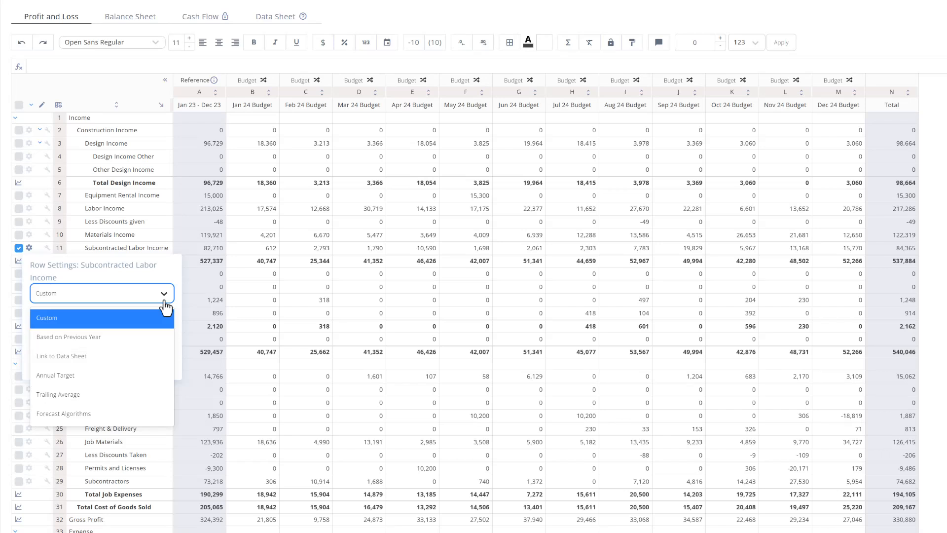
left_click(144, 334)
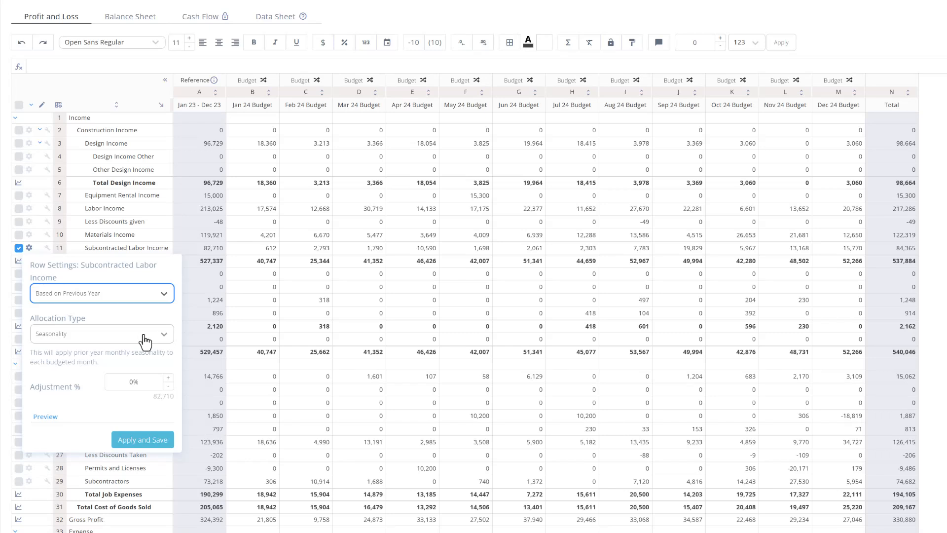
left_click(160, 340)
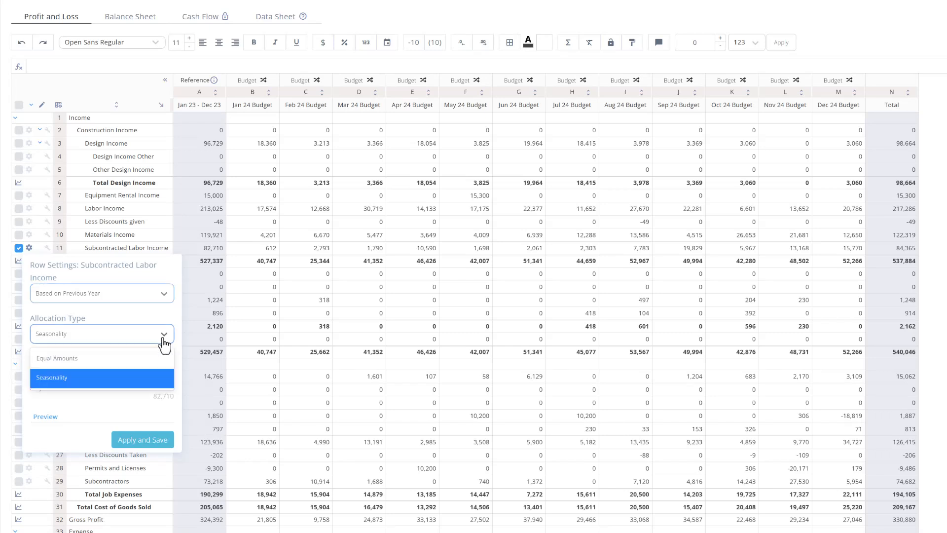
left_click(146, 356)
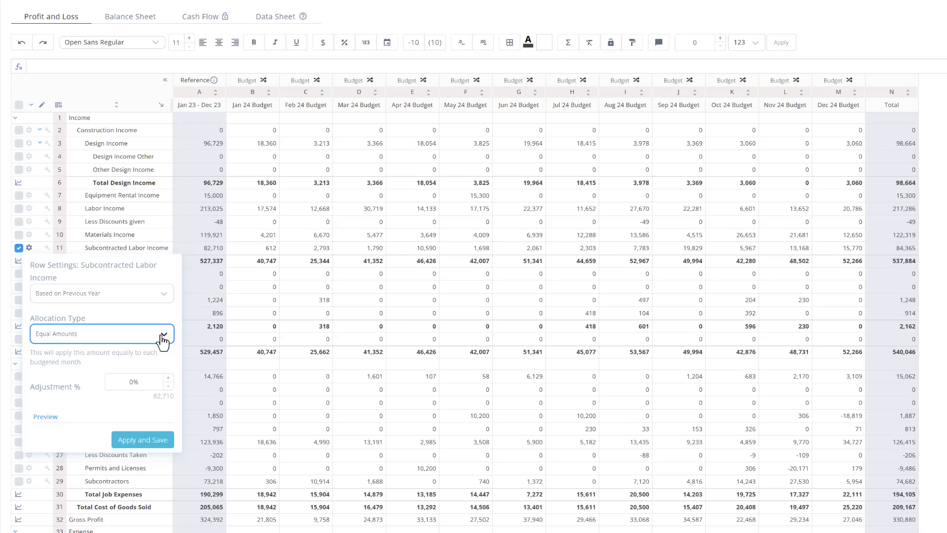
left_click(163, 339)
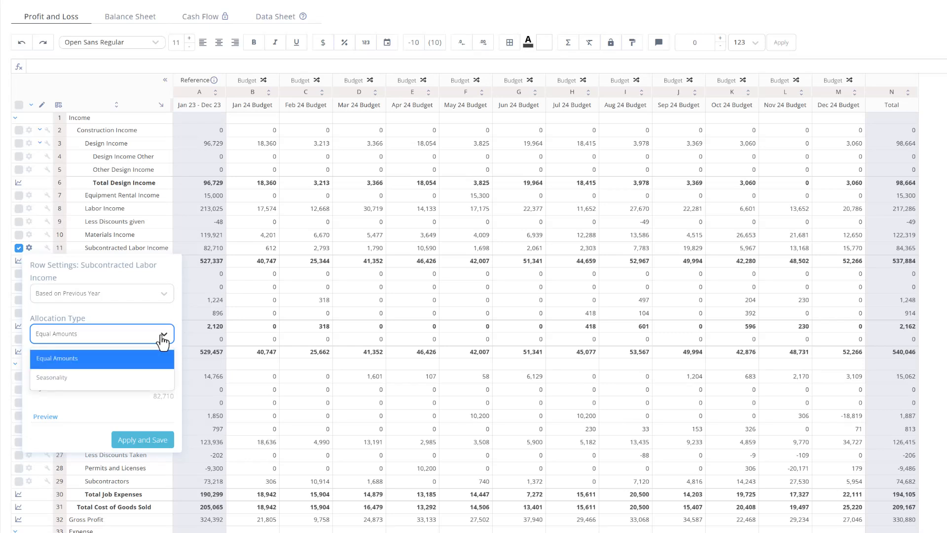
left_click(126, 377)
left_click(142, 383)
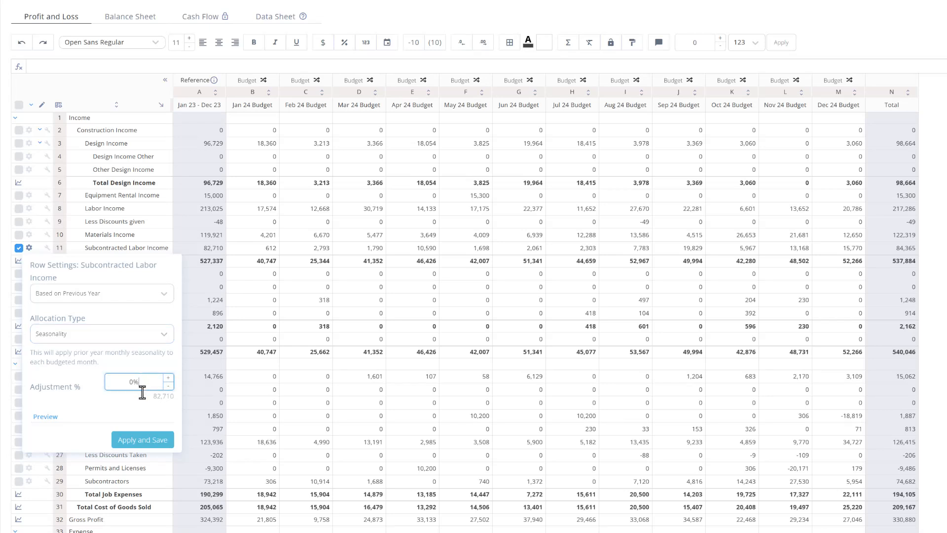
left_click(142, 442)
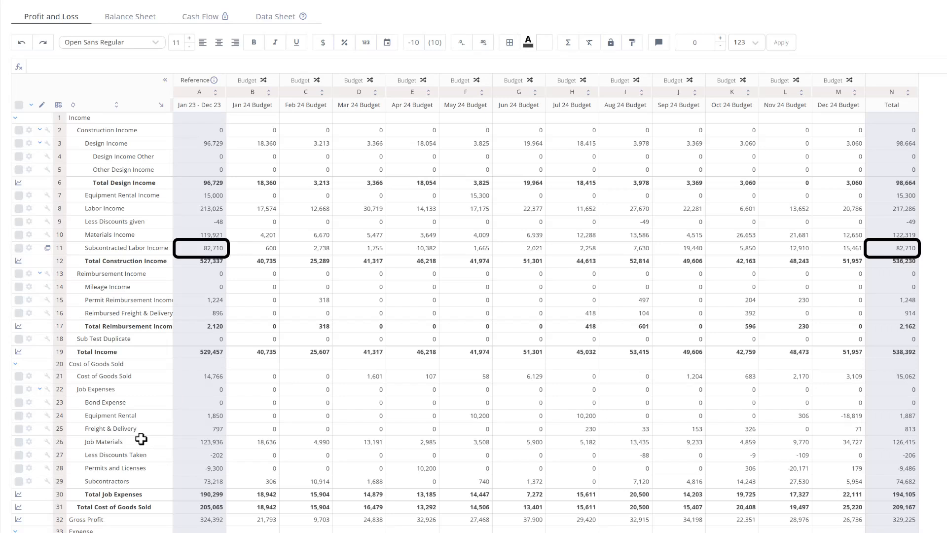
Set the Materials Income row to a Trailing Average over 3 trailing months with Seasonality allocation.
left_click(29, 236)
left_click(56, 268)
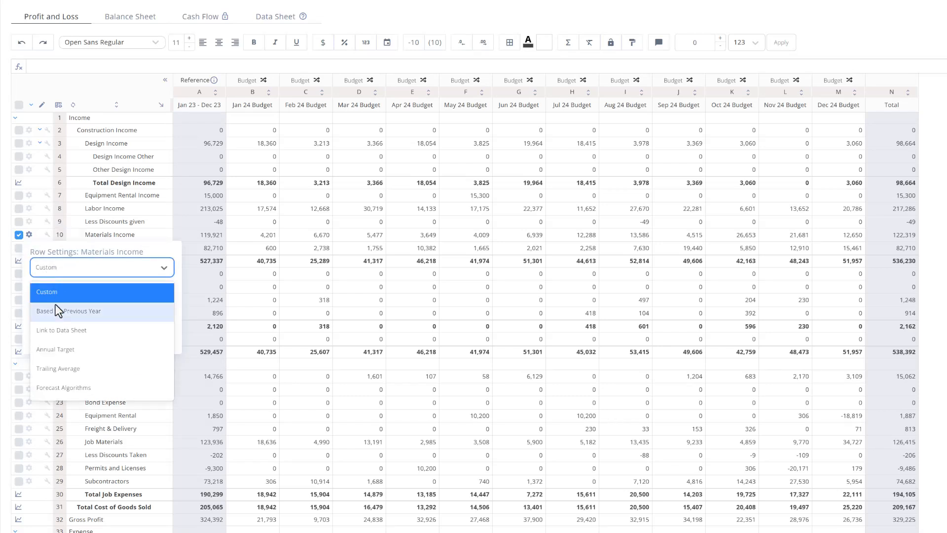
left_click(54, 368)
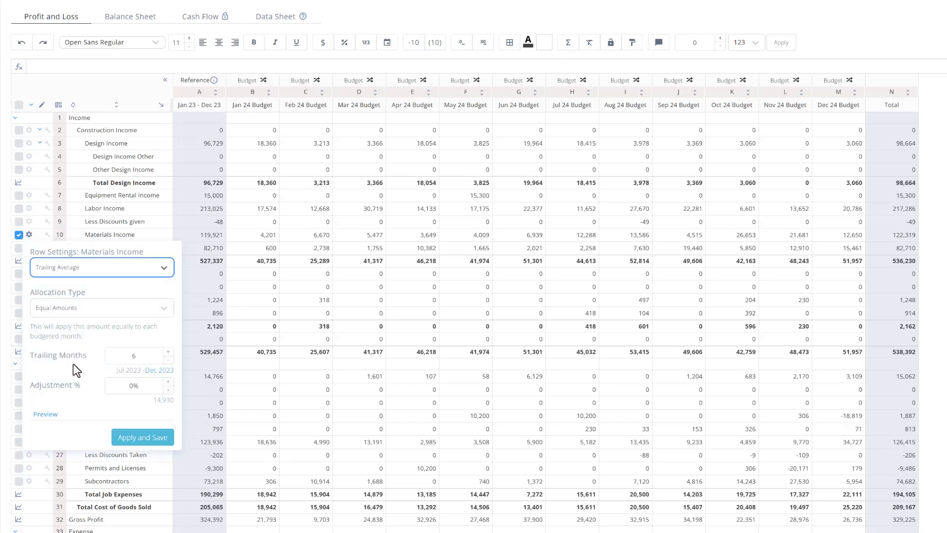
left_click(167, 363)
left_click(168, 362)
left_click(167, 363)
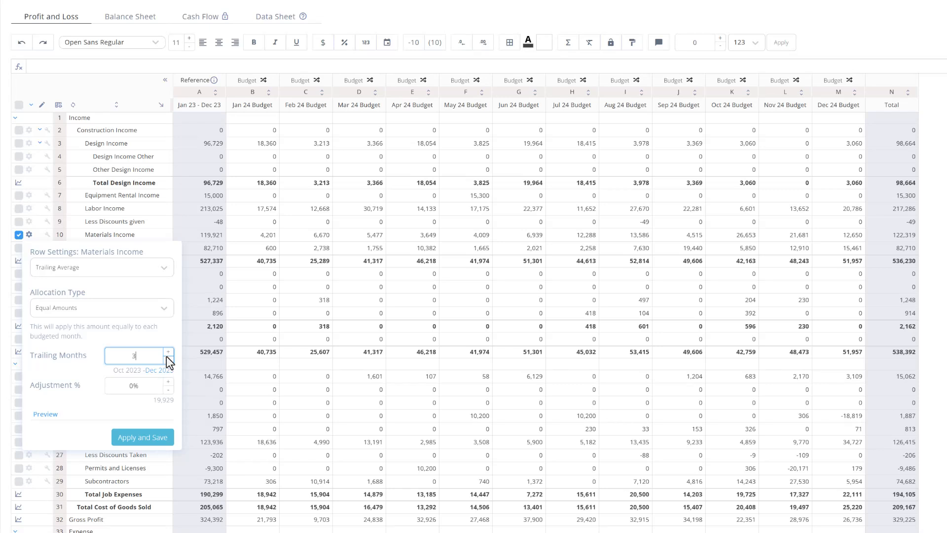
left_click(163, 308)
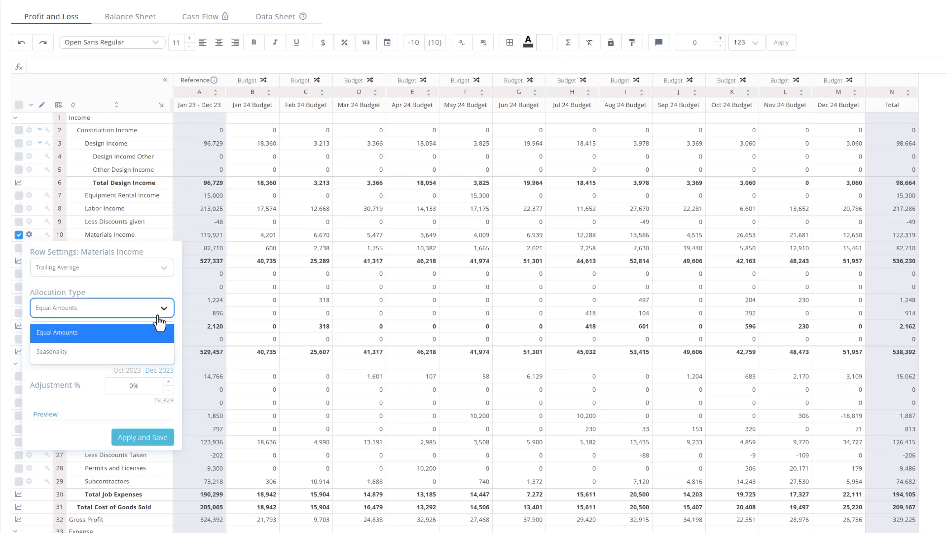
left_click(131, 352)
Preview the Materials Income chart and set the row's adjustment to 7%.
left_click(148, 385)
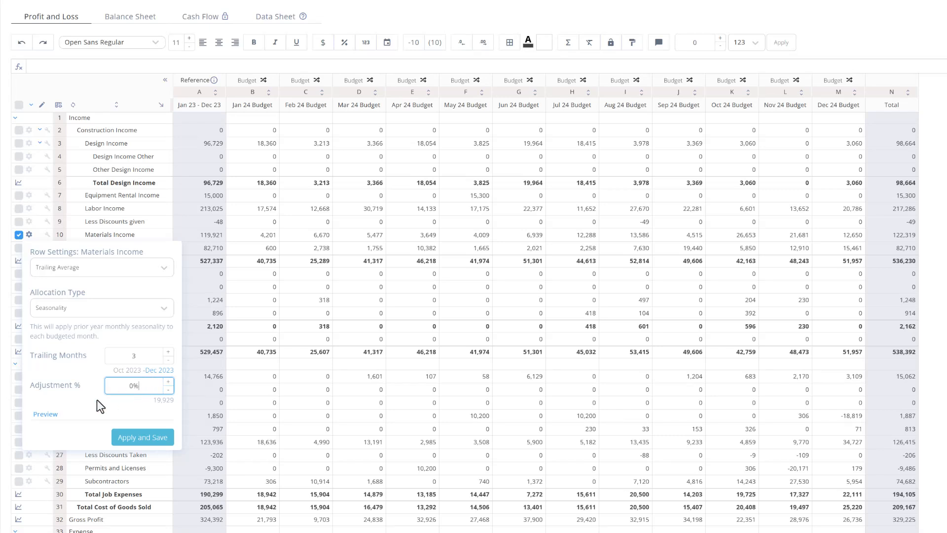
left_click(54, 414)
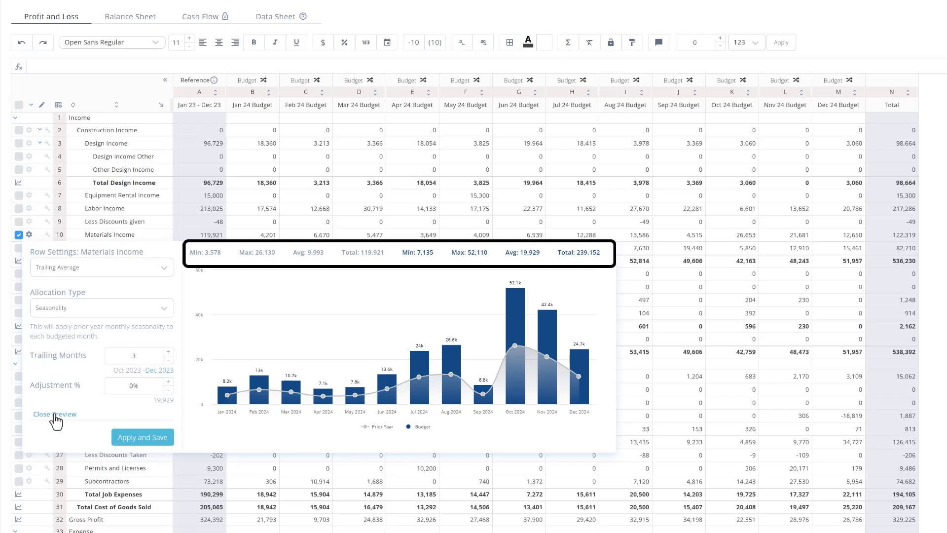
left_click(166, 381)
left_click(166, 381)
left_click(166, 381)
left_click(166, 381)
left_click(166, 381)
left_click(166, 381)
left_click(166, 382)
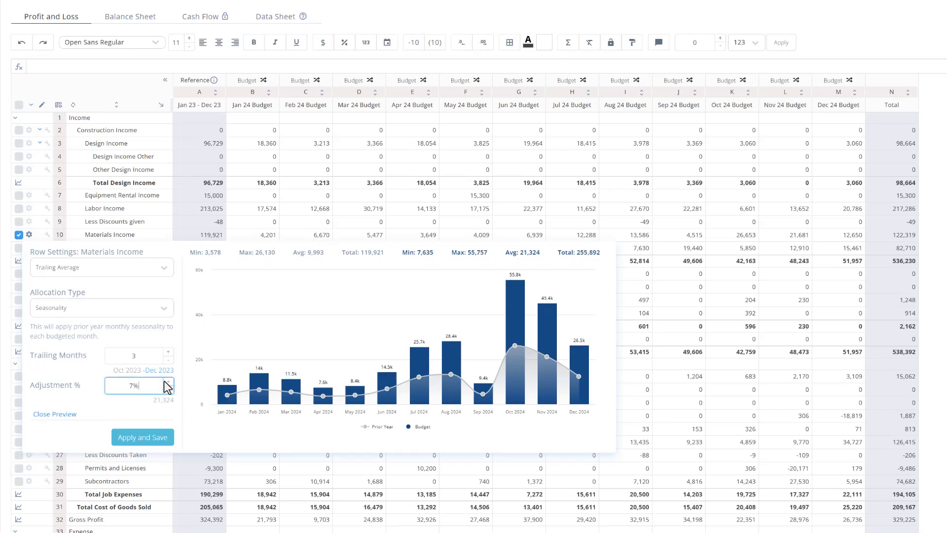
Set the Materials Income row's adjustment to 10% and save the row settings.
left_click(165, 382)
left_click(166, 381)
left_click(166, 382)
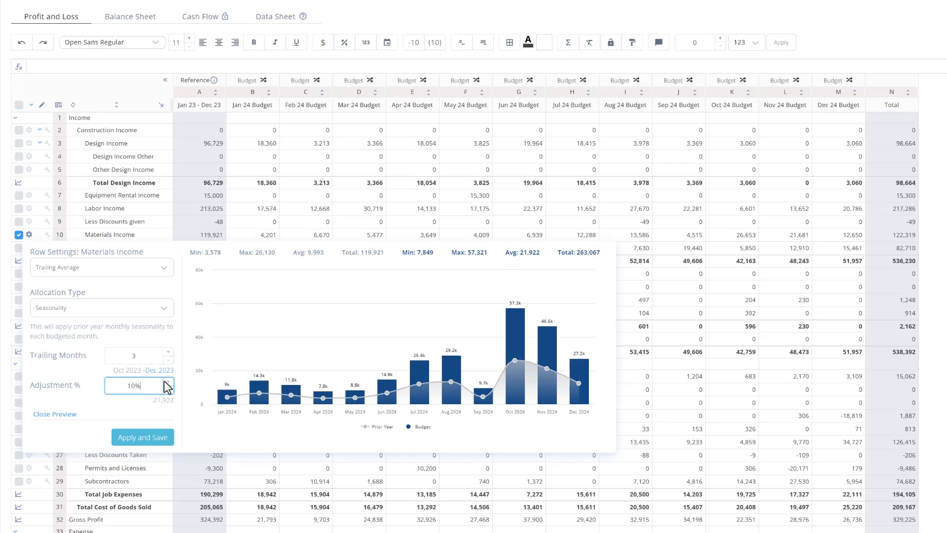
left_click(134, 437)
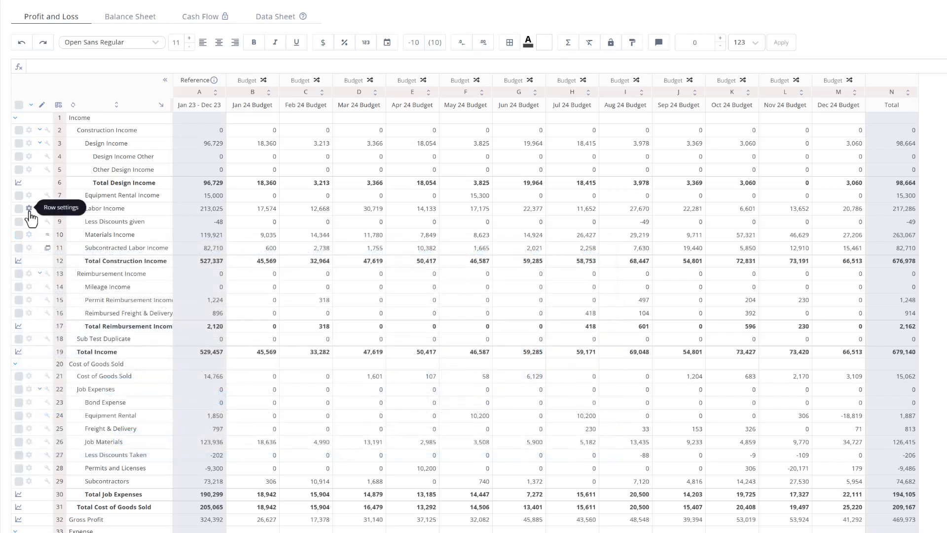
Set the Labor Income row to Forecast Algorithms with the Linear algorithm and preview its trend chart.
left_click(30, 209)
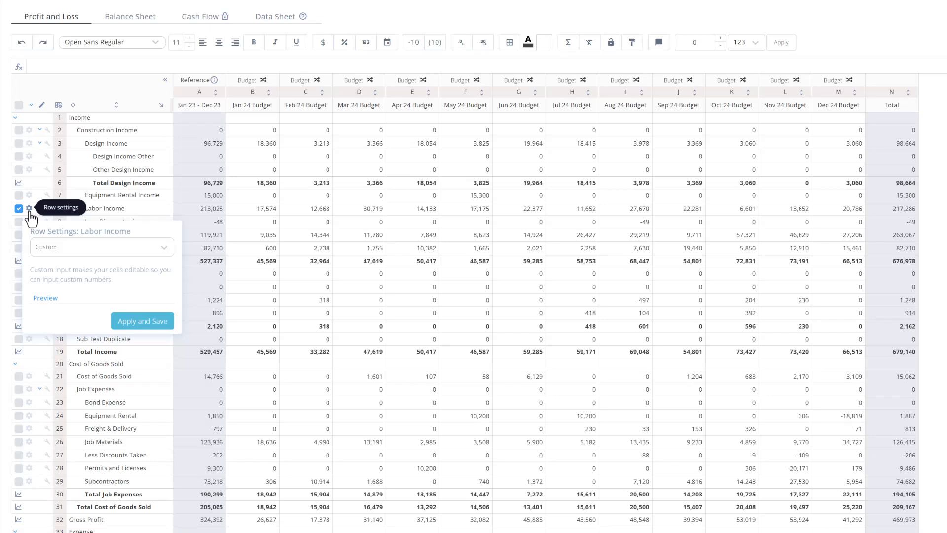
left_click(64, 242)
left_click(71, 362)
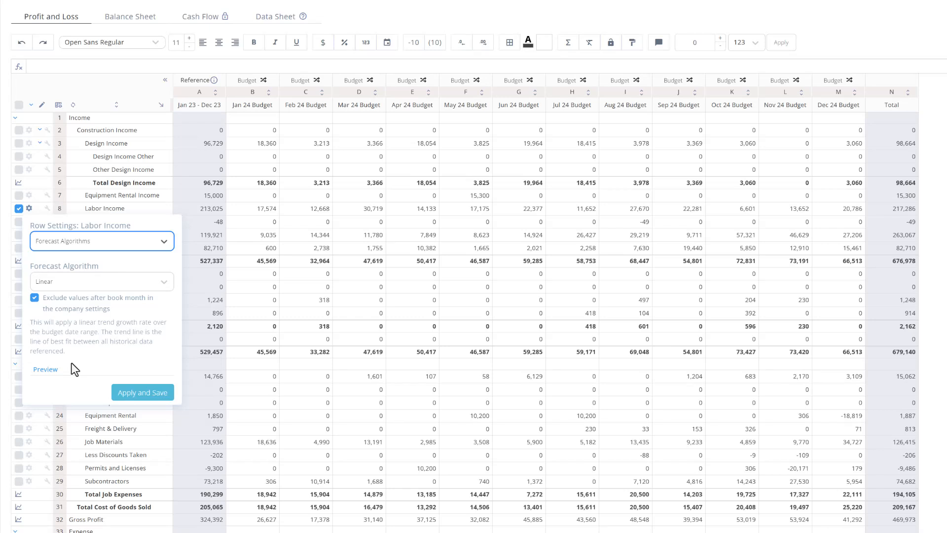
left_click(51, 371)
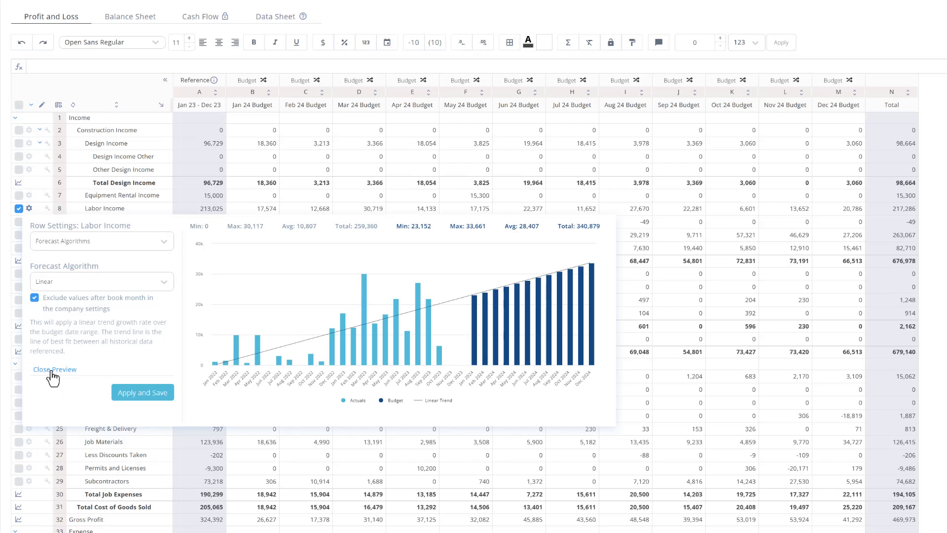
mouse_move(248, 353)
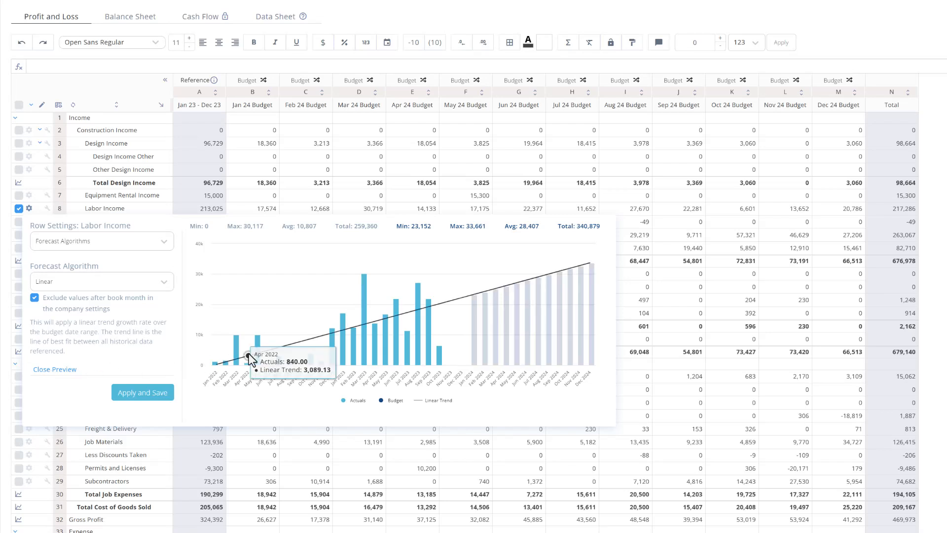
Compare the Labor Income preview with values after the book month included, restore their exclusion, and save the row.
left_click(33, 302)
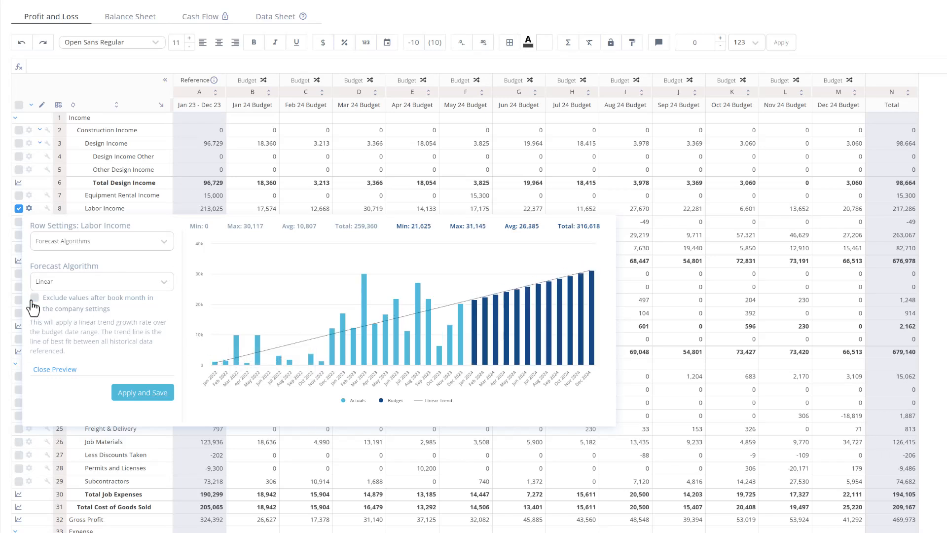
left_click(34, 299)
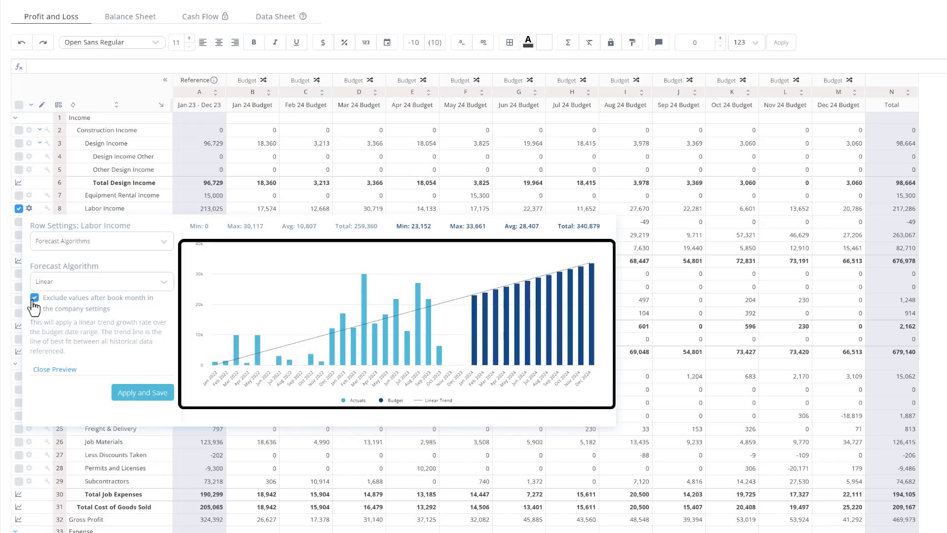
left_click(127, 393)
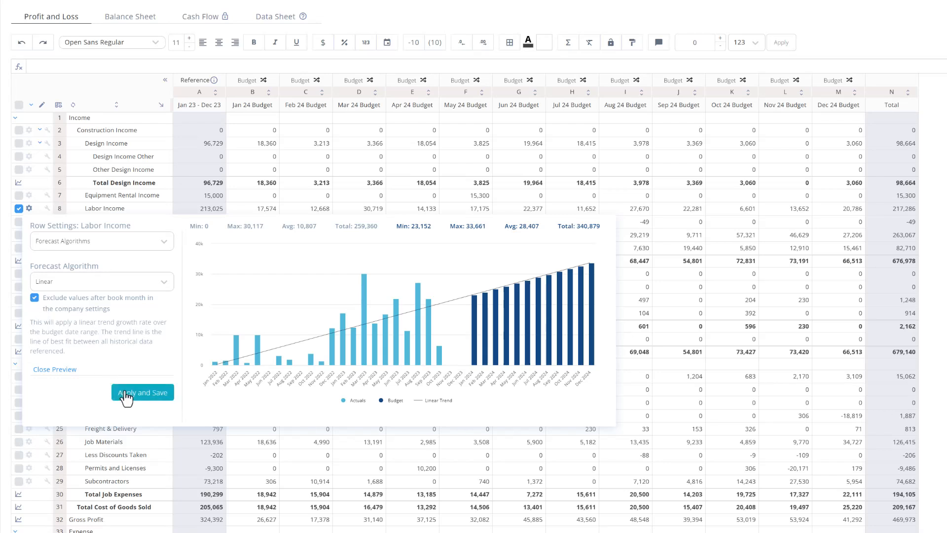
Set the Design Income row to the Period Over Period Growth Rate forecast algorithm, preview its chart, and save it.
left_click(29, 143)
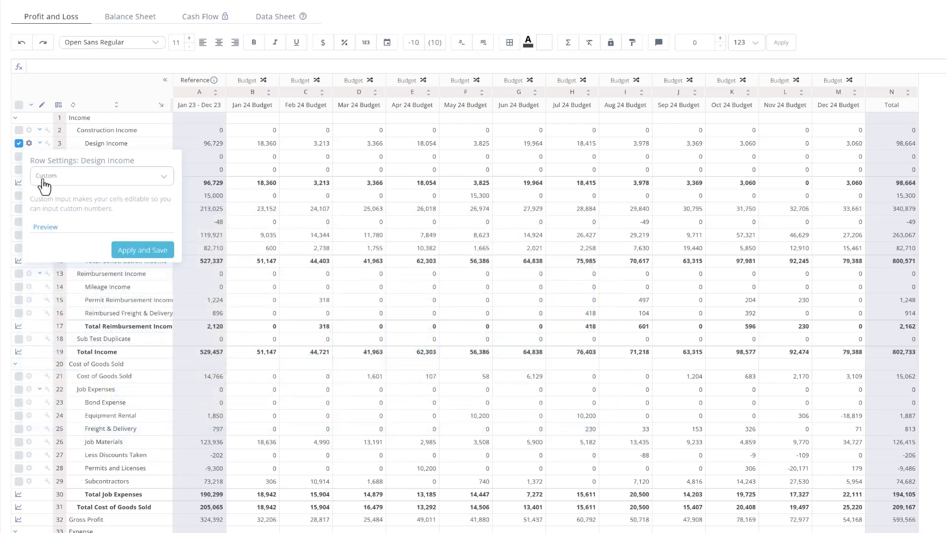
left_click(43, 182)
left_click(55, 304)
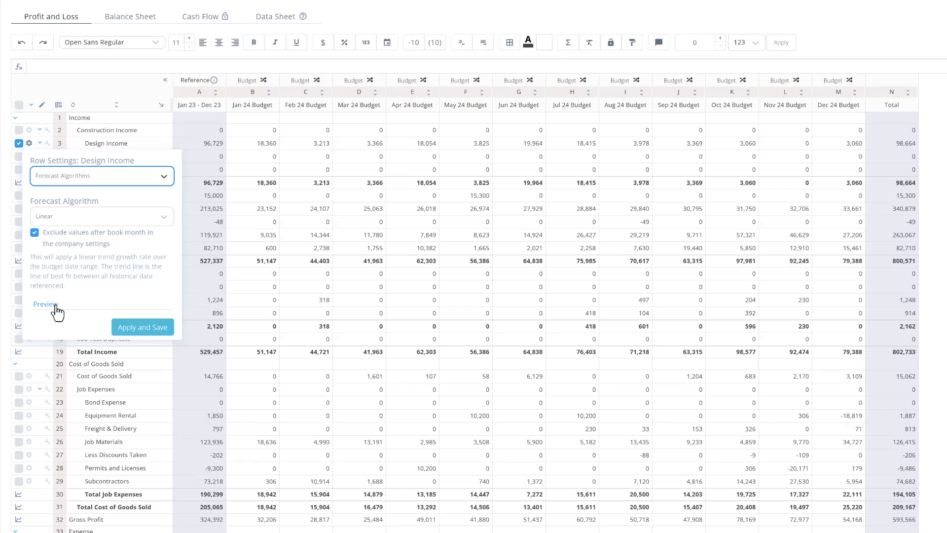
left_click(72, 217)
left_click(72, 254)
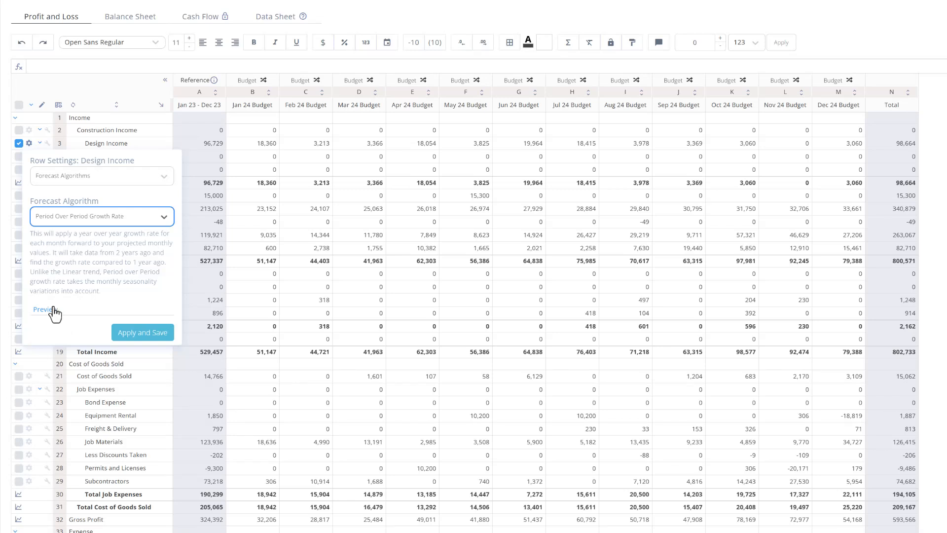
left_click(53, 309)
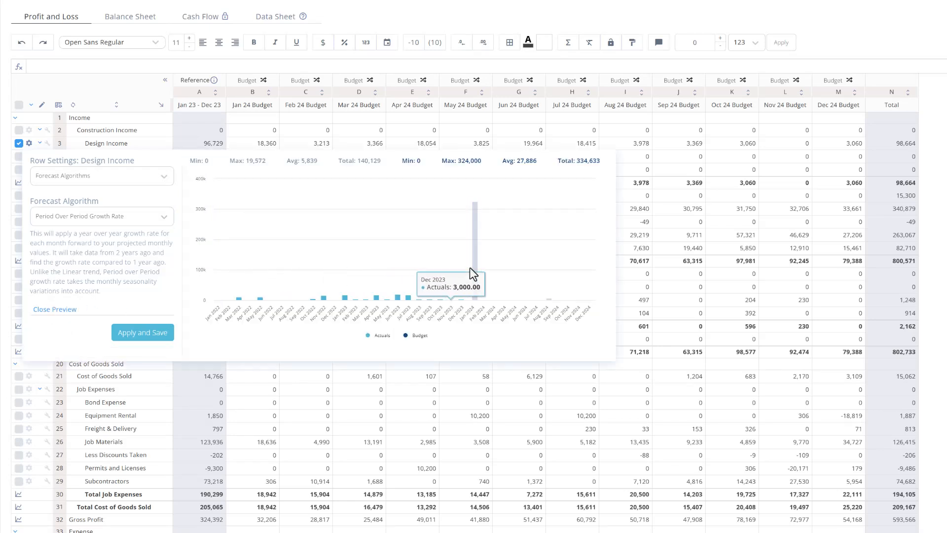
mouse_move(473, 273)
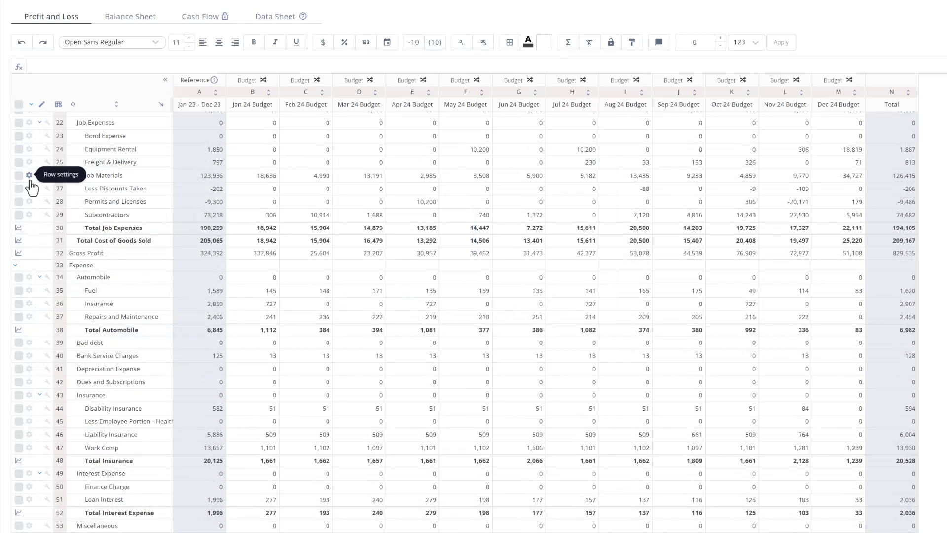
Set the Job Materials row to an Annual Target with an amount of 100000.
left_click(29, 177)
left_click(49, 210)
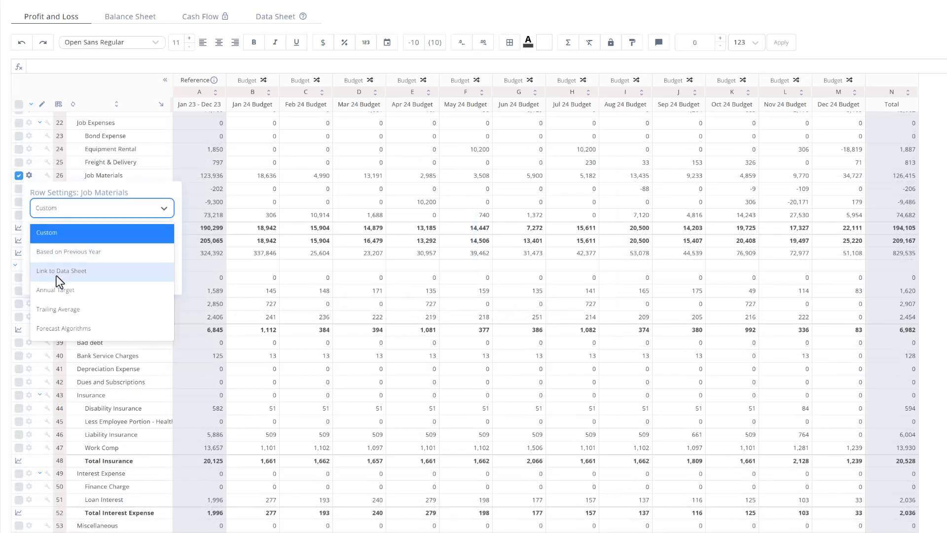
left_click(57, 290)
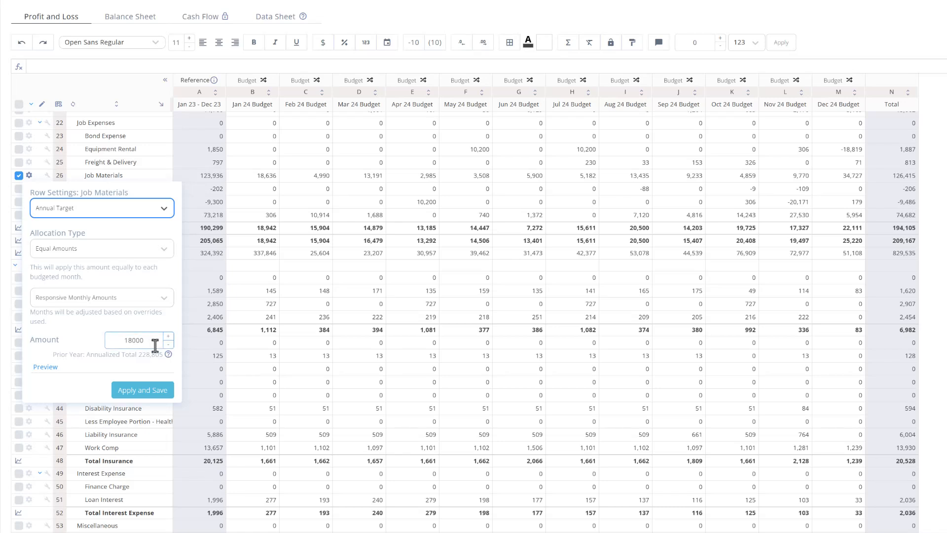
left_click_drag(155, 346, 120, 341)
type("100000")
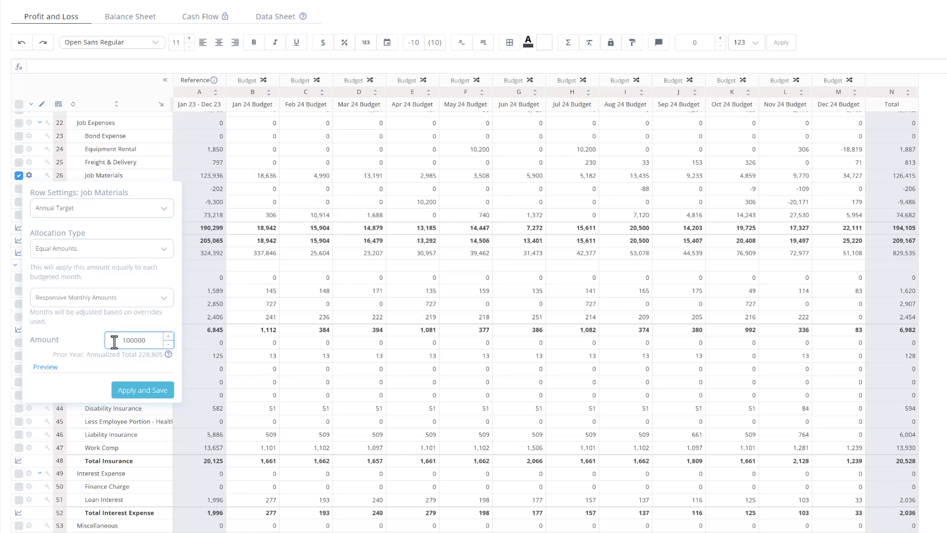
Keep Job Materials on Equal Amounts, try Fixed Monthly Amounts, return to Responsive Monthly Amounts, and save the row.
left_click(162, 249)
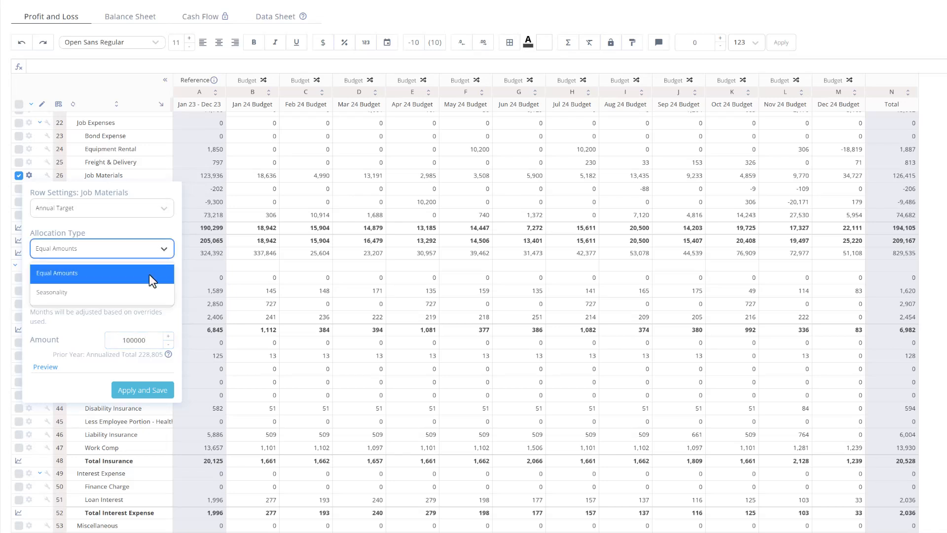
left_click(149, 274)
left_click(158, 298)
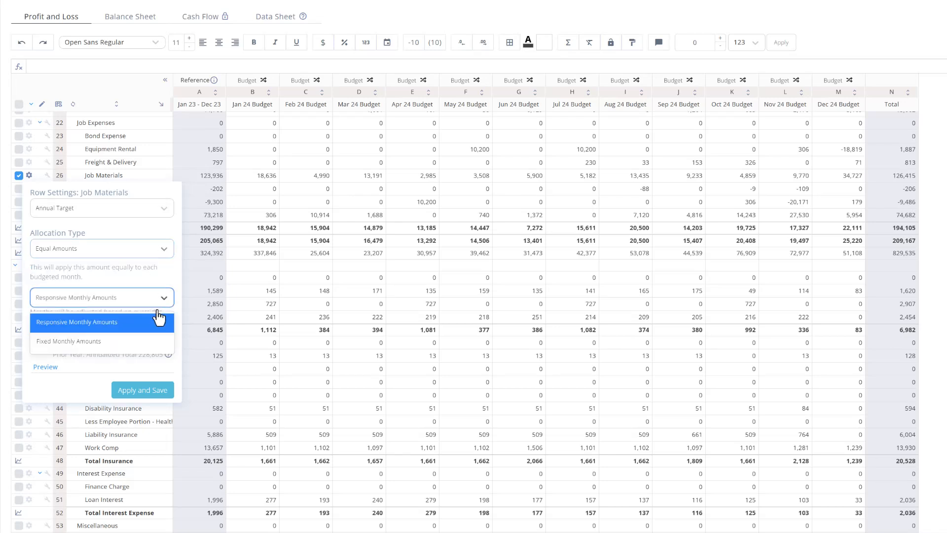
left_click(144, 341)
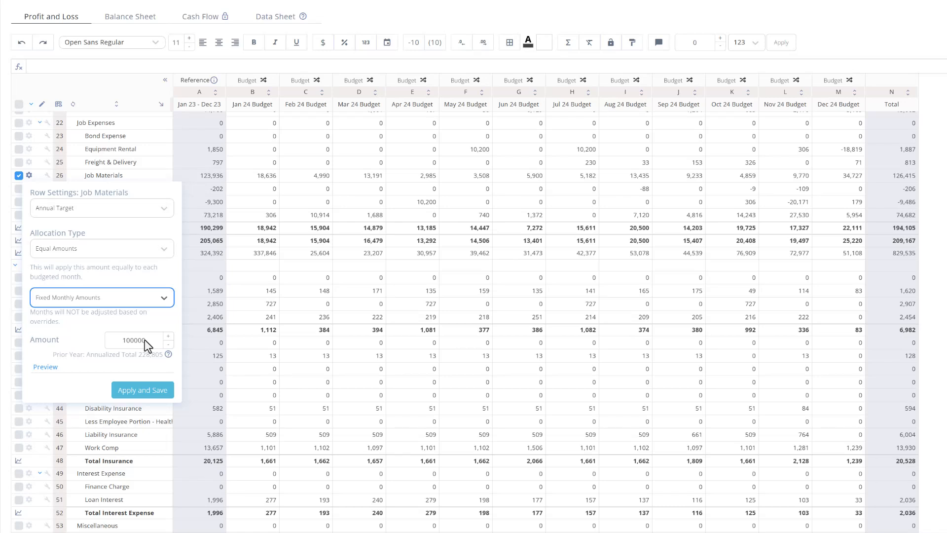
left_click(158, 304)
left_click(150, 321)
left_click(140, 389)
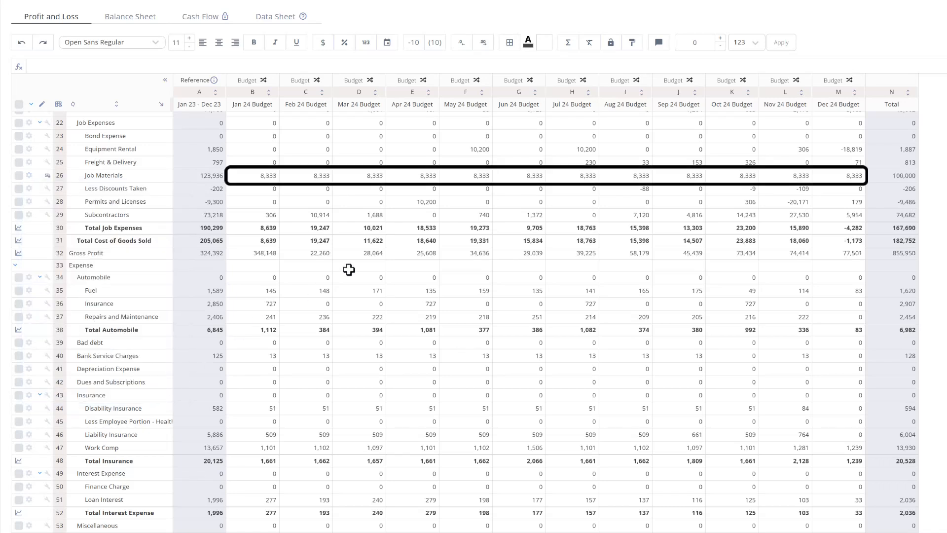
Override the June 2024 Job Materials budget with 15000.
left_click(509, 177)
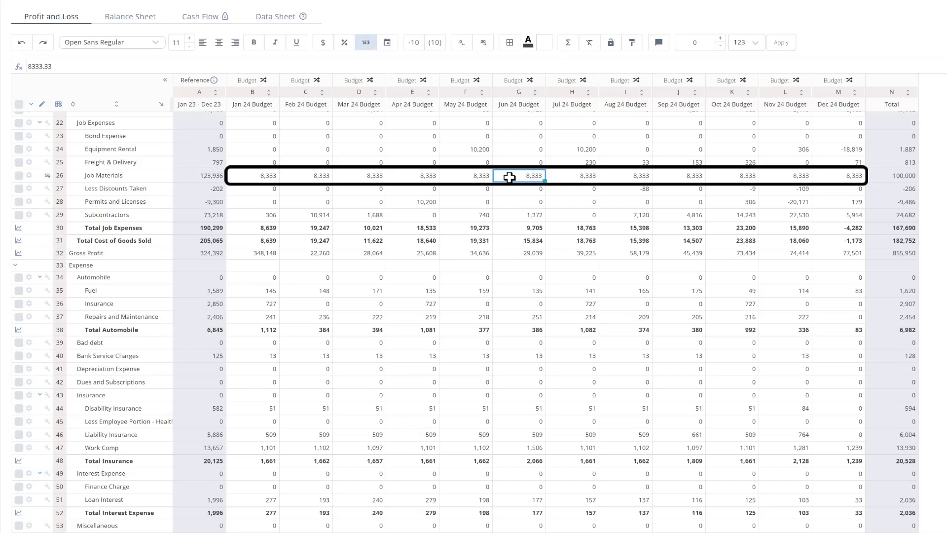
type("15000")
key("Return")
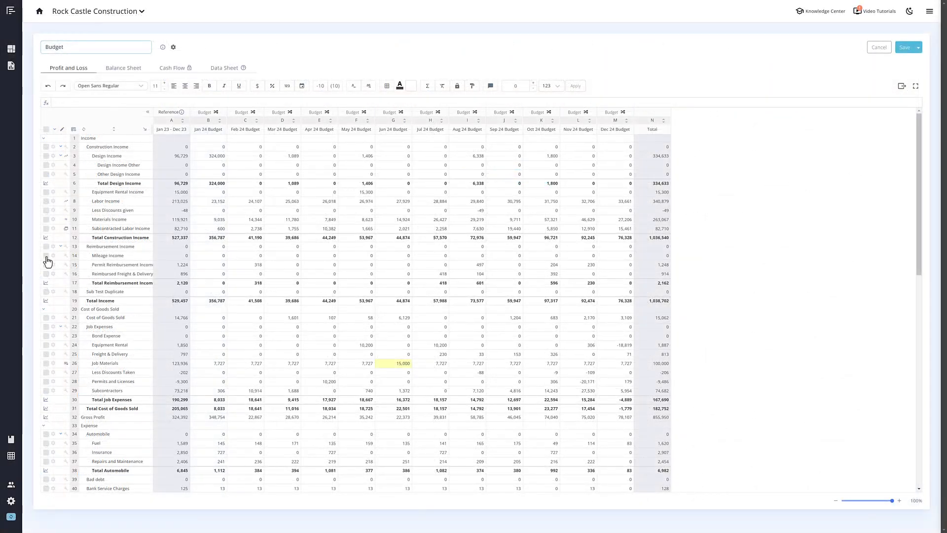
Apply Trailing Average to the Mileage Income, Permit Reimbursement Income and Reimbursed Freight & Delivery rows together.
left_click(46, 256)
left_click(46, 265)
left_click(46, 274)
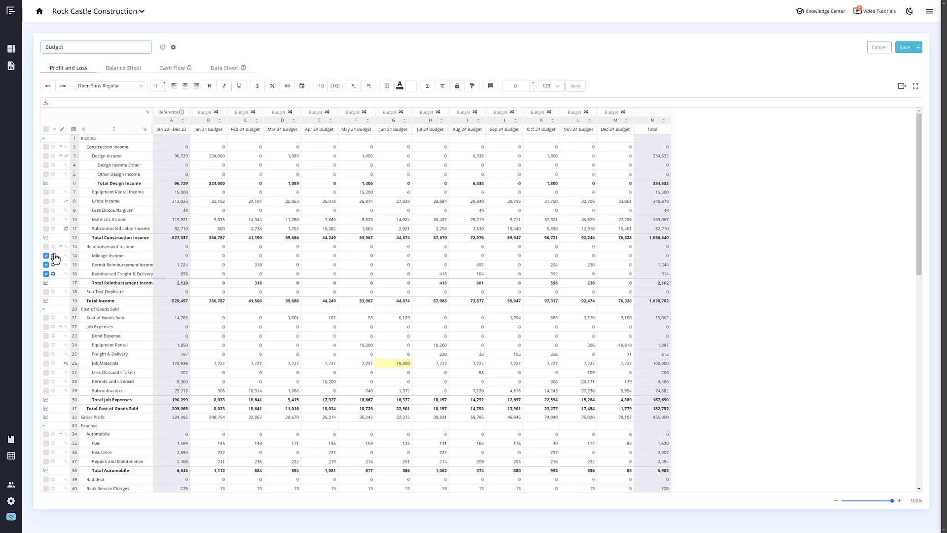
left_click(53, 256)
left_click(83, 279)
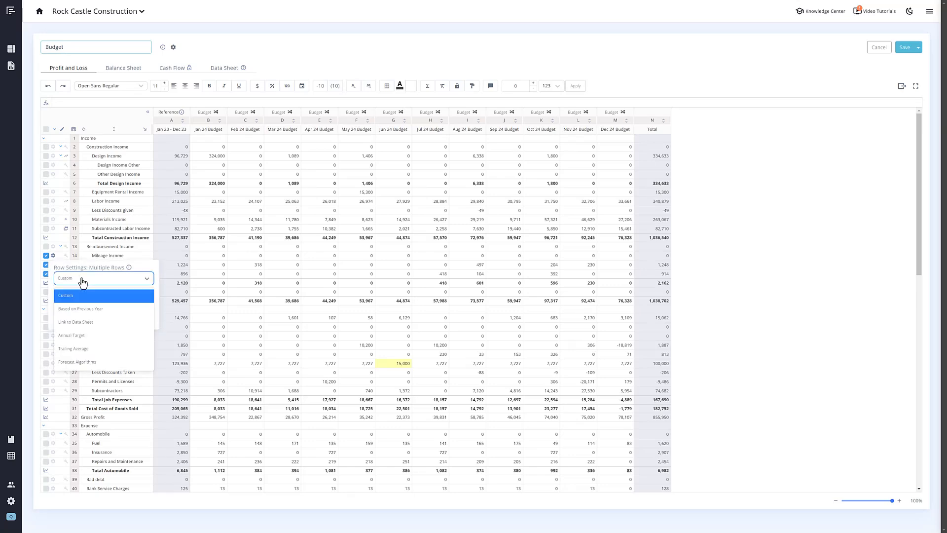
left_click(85, 349)
left_click(128, 384)
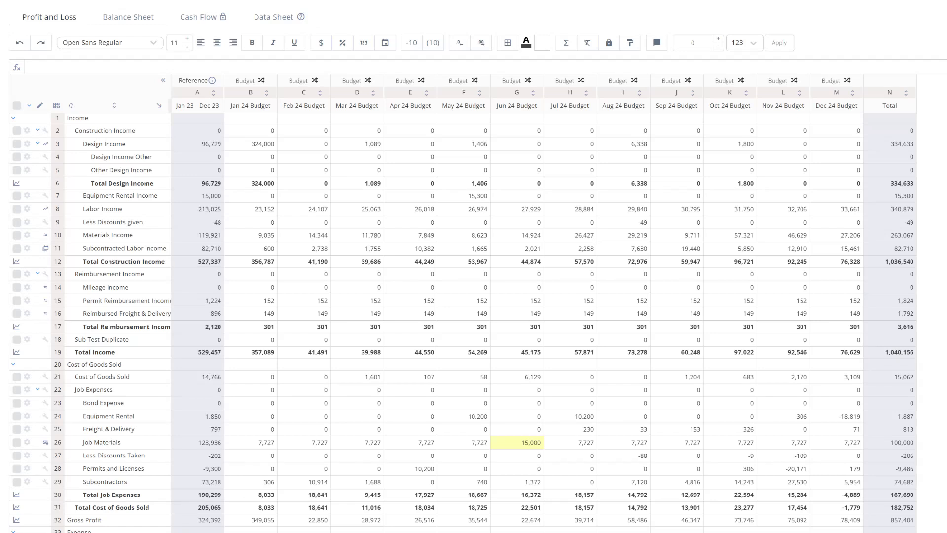
Increase the Equipment Rental Income row by 10000 per month, starting from the January 2024 cell.
left_click(249, 196)
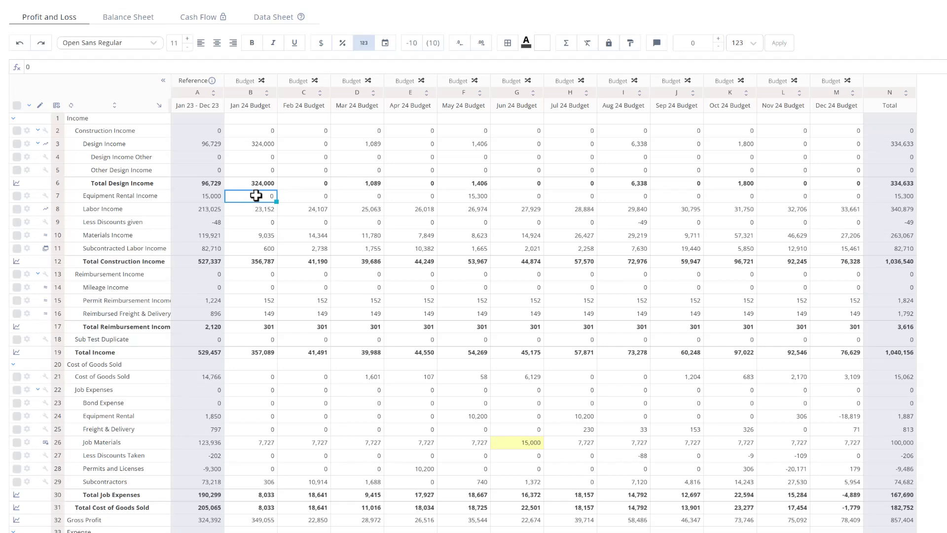
left_click(747, 46)
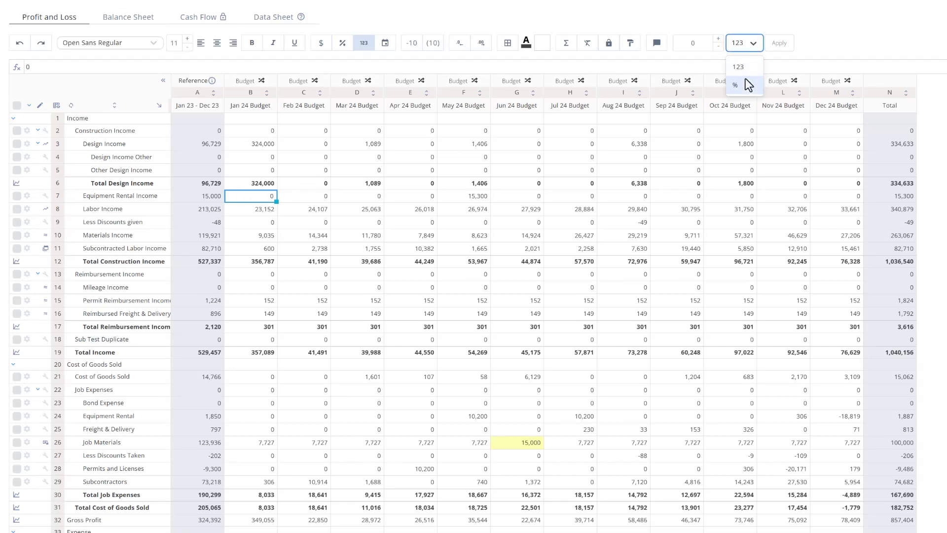
left_click(712, 43)
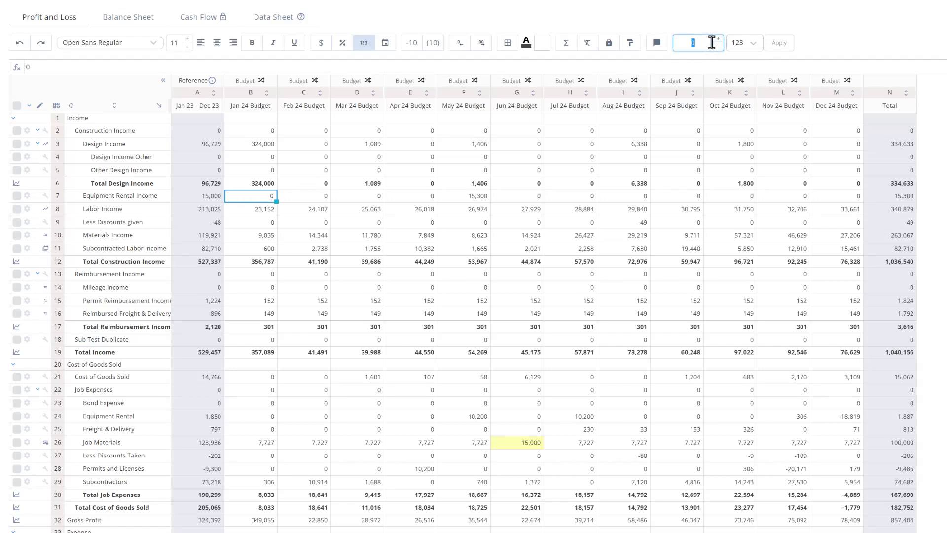
type("10000")
left_click(780, 43)
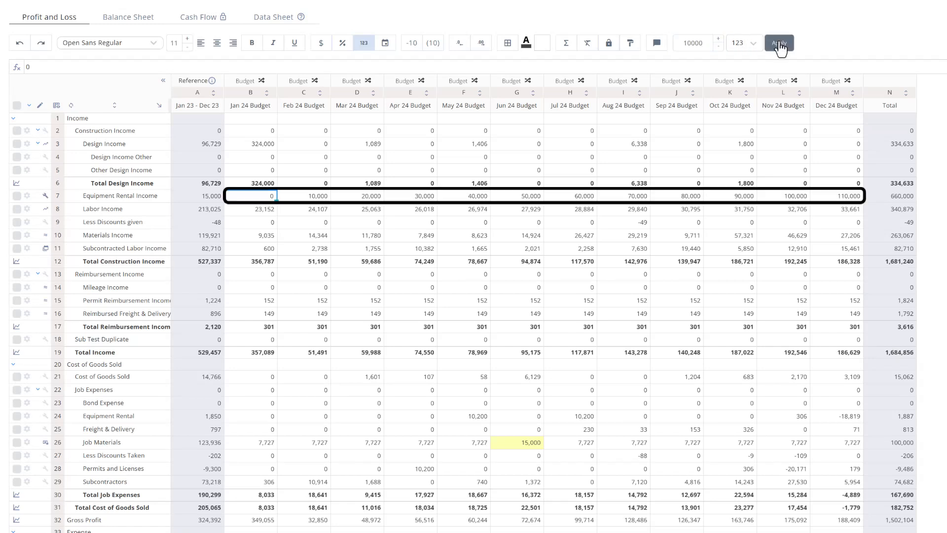
Open the full list of available functions.
left_click(567, 48)
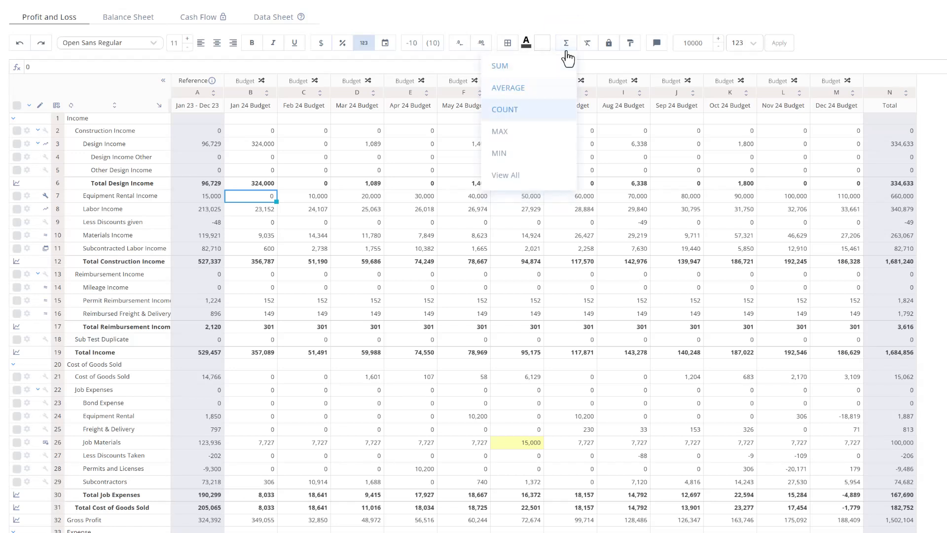
left_click(538, 178)
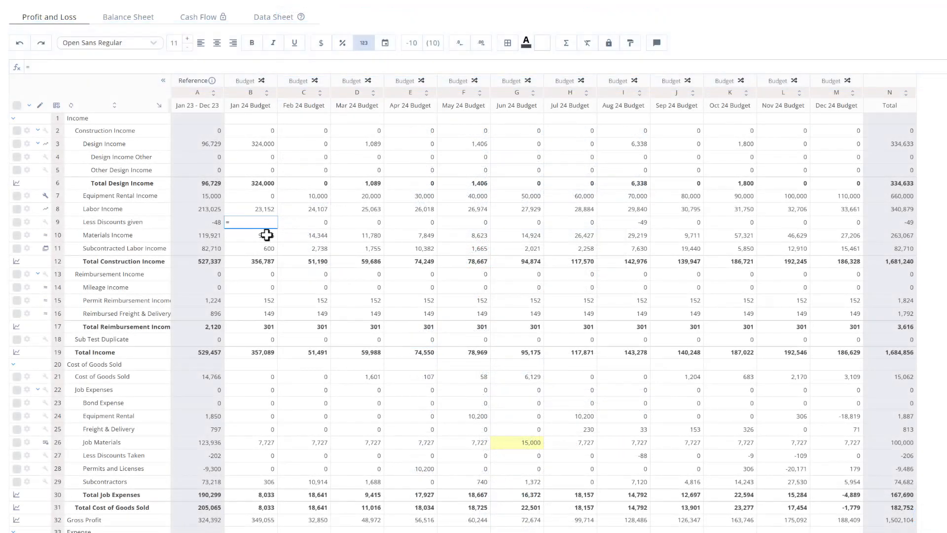
Enter =IF(B8>30000,B8*(B8/$N$8),0) in the January 2024 Less Discounts given cell and fill it across to December 2024.
type("=if")
key("Tab")
left_click(259, 211)
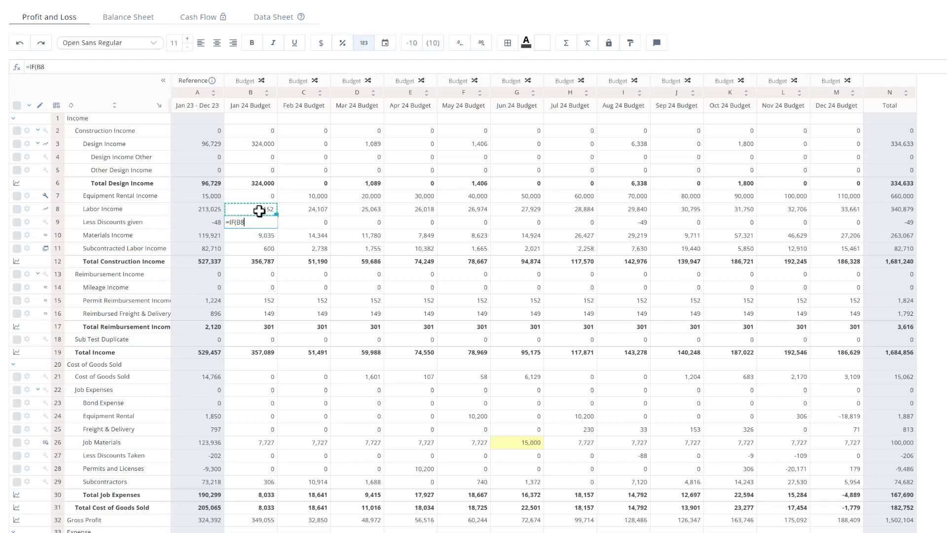
type(">30000,")
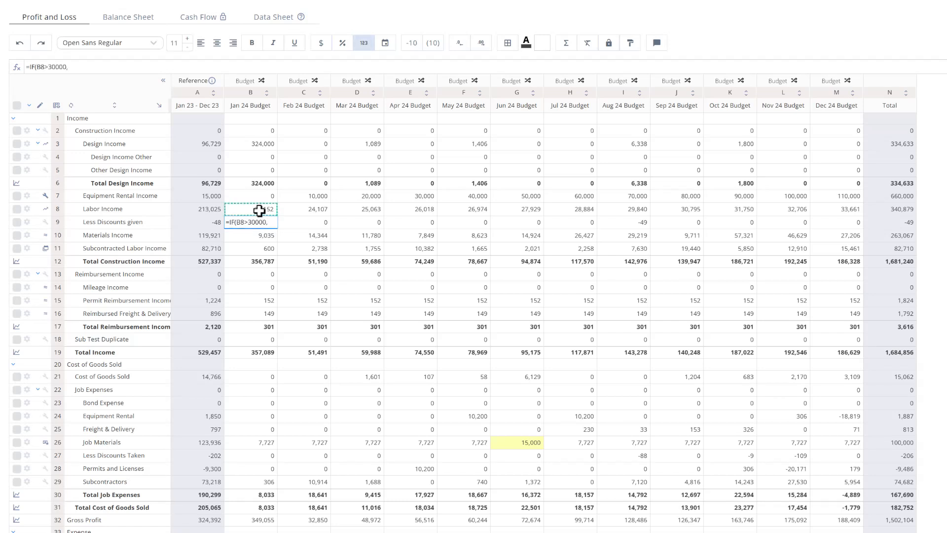
left_click(259, 211)
type("*(")
left_click(260, 211)
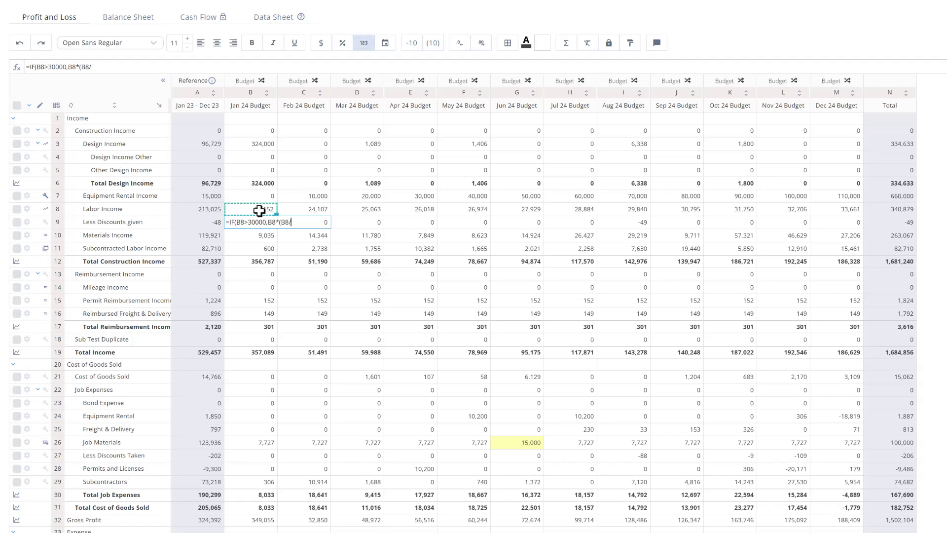
type("/")
left_click(894, 211)
type(")")
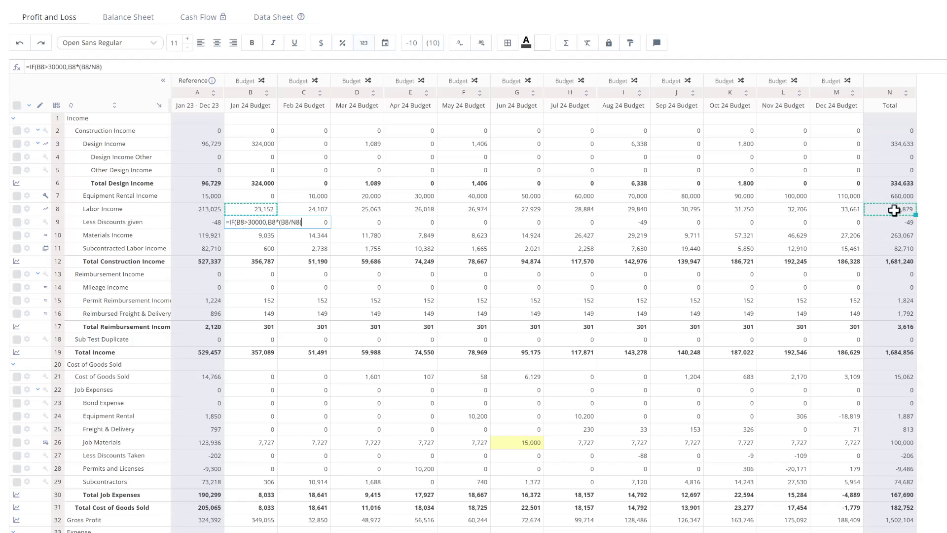
type(",0")
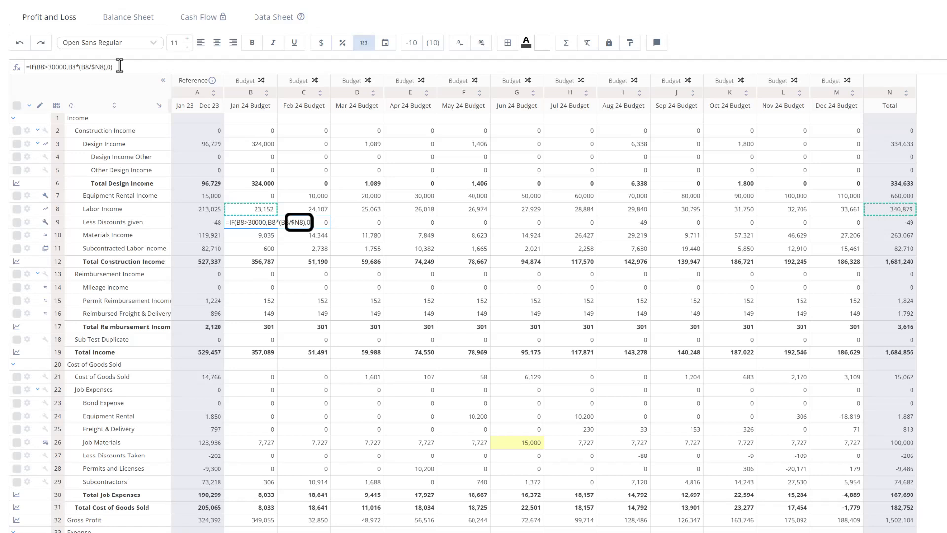
type("$")
key("Return")
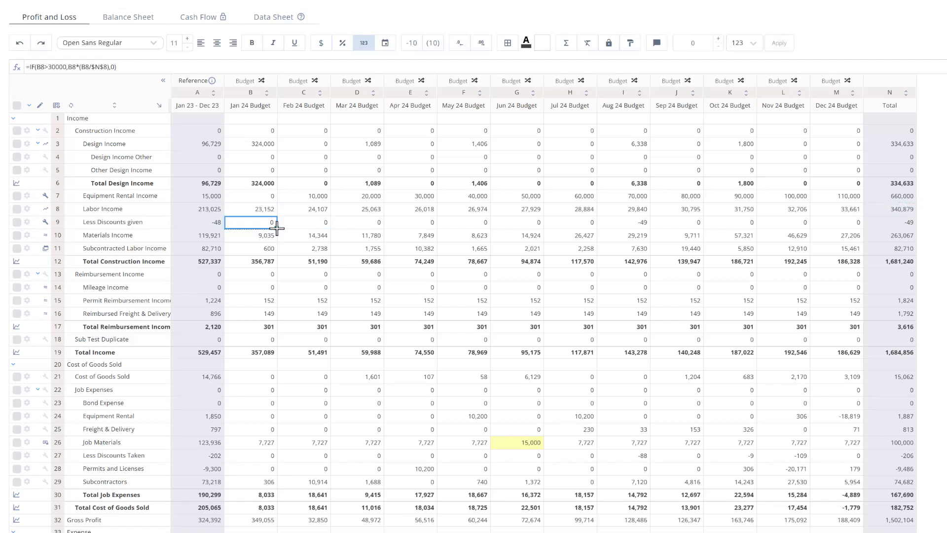
left_click_drag(277, 228, 829, 222)
Copy the May 2024 Design Income value across the remaining months of the row.
left_click(478, 145)
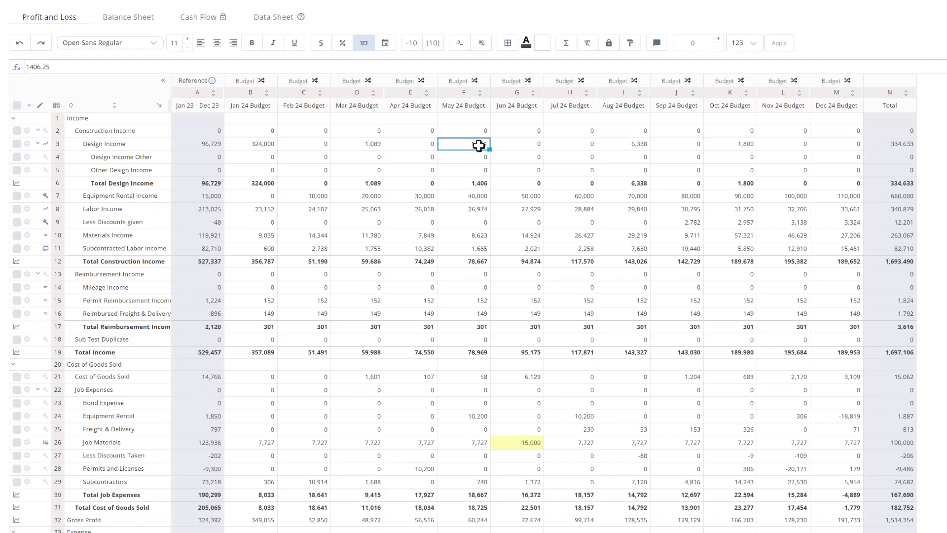
right_click(478, 145)
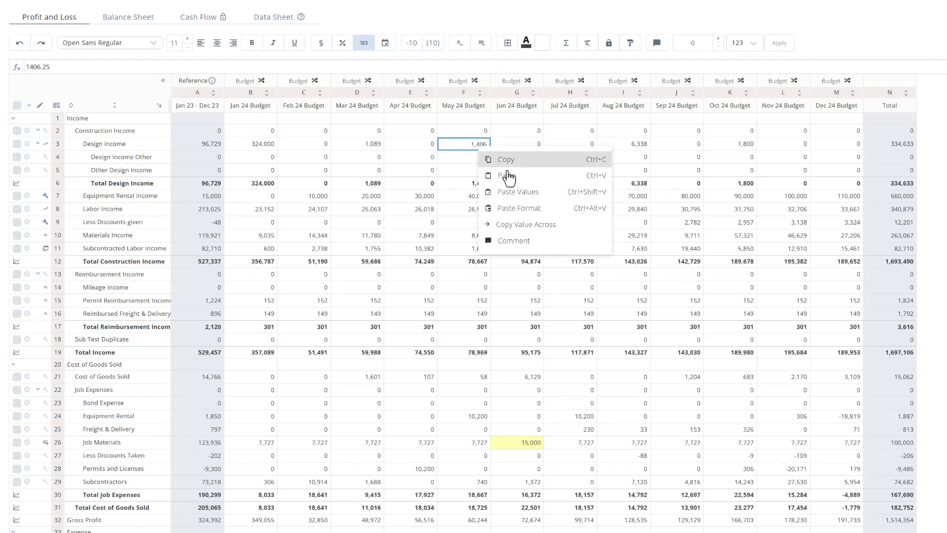
left_click(512, 228)
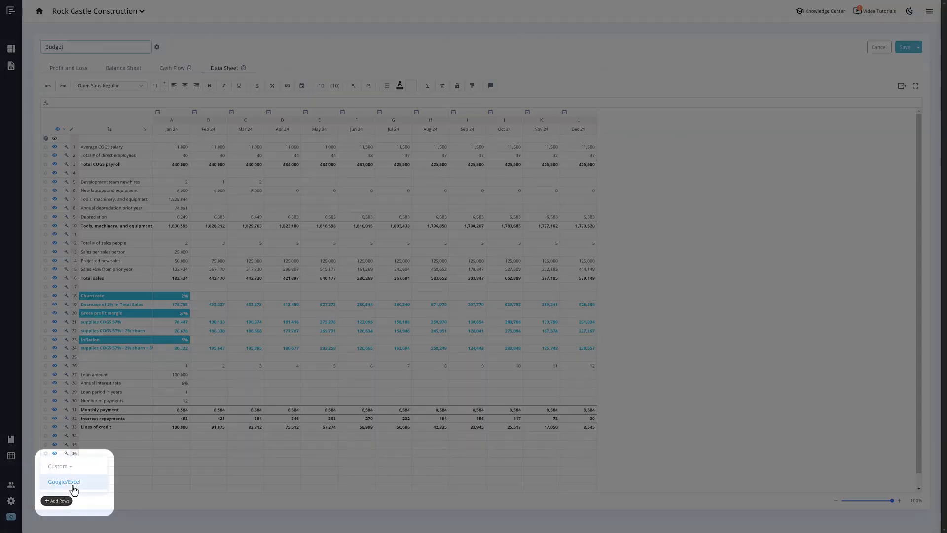
Choose Google/Excel for adding Data Sheet rows, and show rows 3, 10, 16, 19, 21, 22, 24, 31 and 32 in row link.
left_click(74, 486)
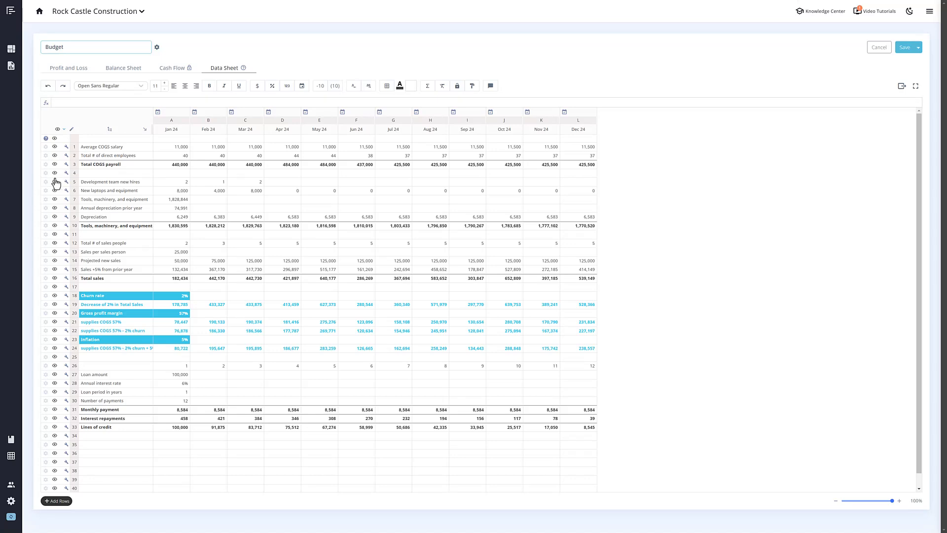
left_click(55, 225)
left_click(54, 278)
left_click(54, 304)
left_click(54, 322)
left_click(54, 330)
left_click(54, 349)
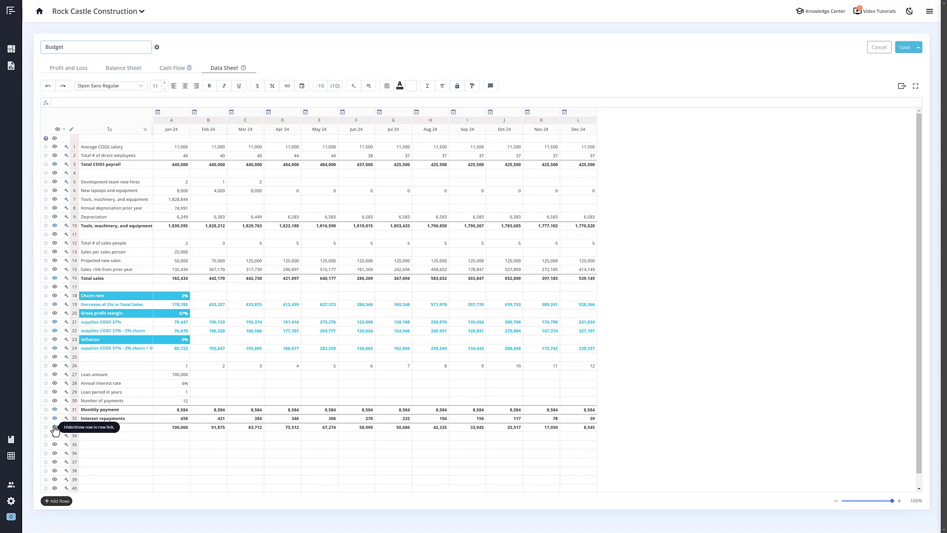
left_click(54, 409)
left_click(54, 418)
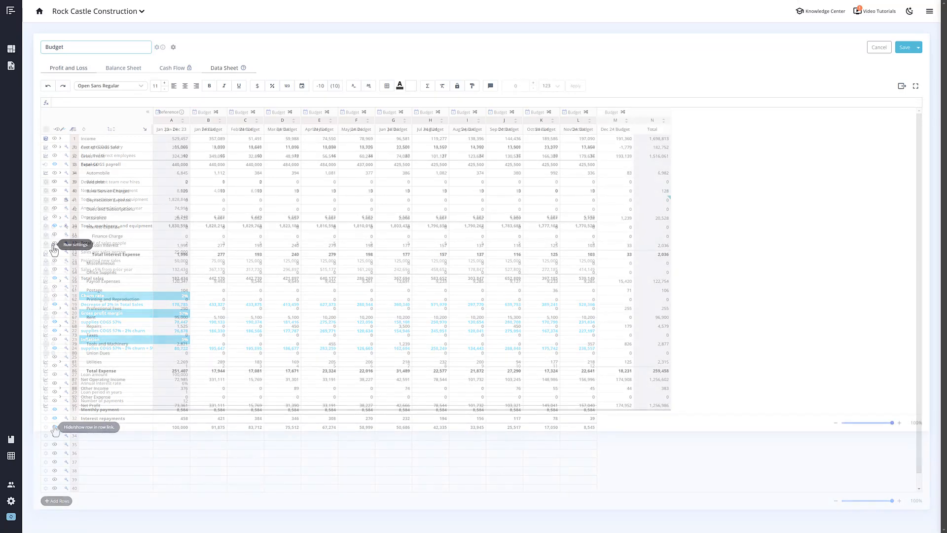
Switch the Loan Interest row on Profit and Loss to Link to Data Sheet in its row settings.
left_click(53, 245)
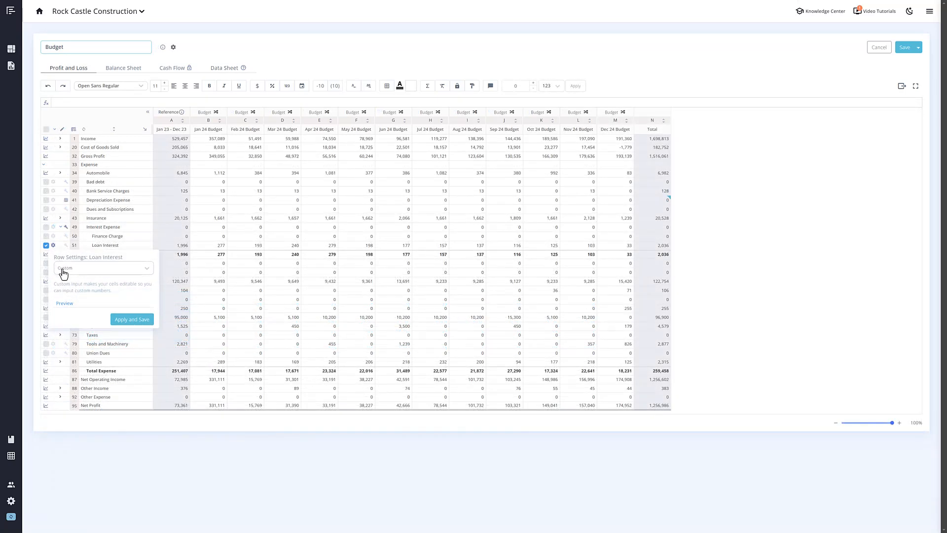
left_click(63, 269)
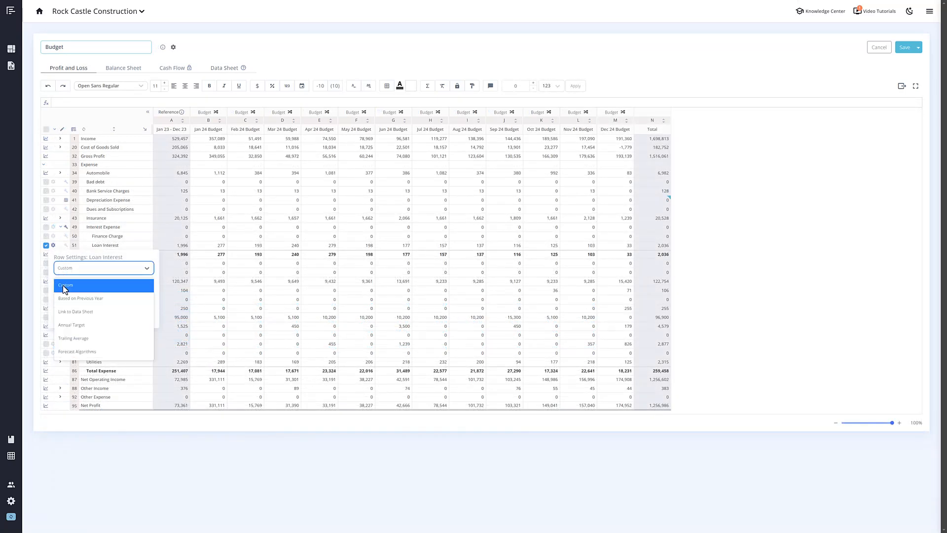
left_click(64, 313)
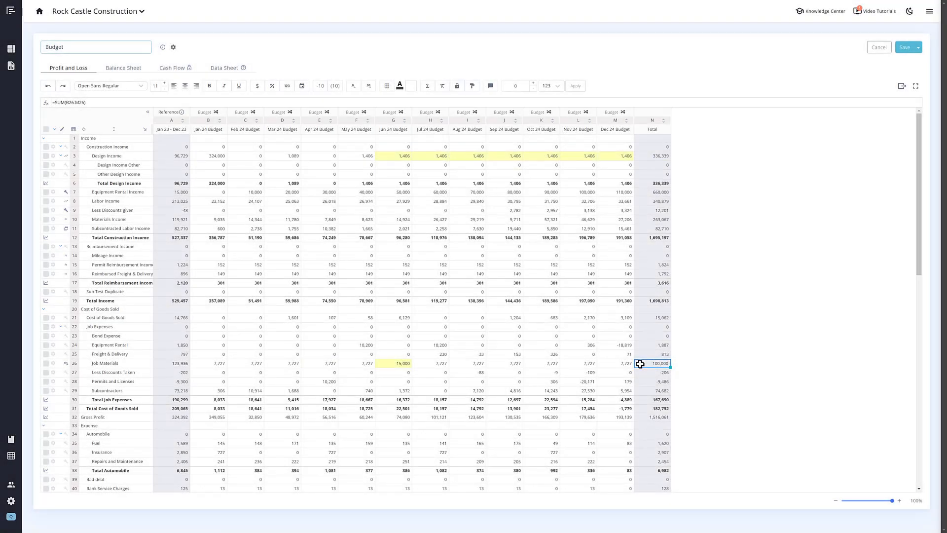
Add the comment "Annual budget of 100,000 for all Region East Projects" to the Job Materials total, and open the comment history.
right_click(640, 363)
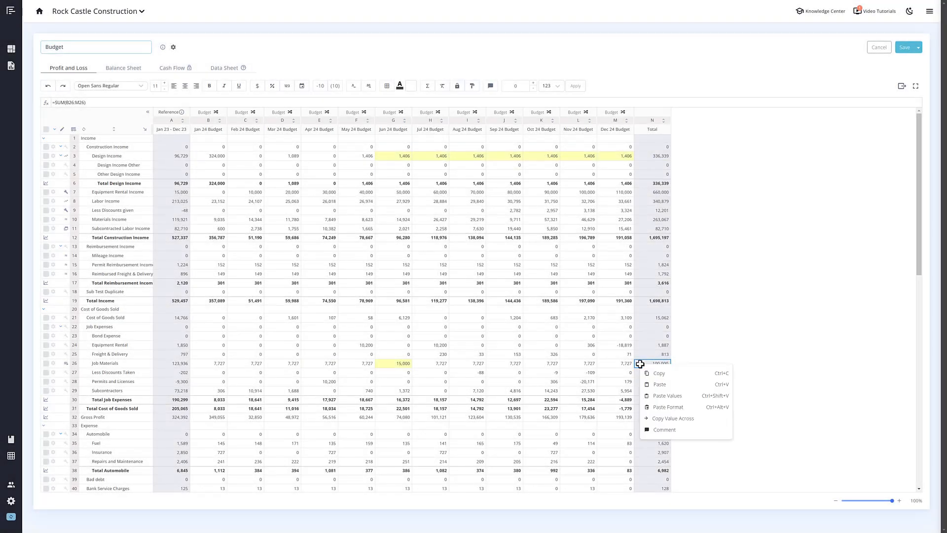
left_click(647, 430)
type("Annual bud")
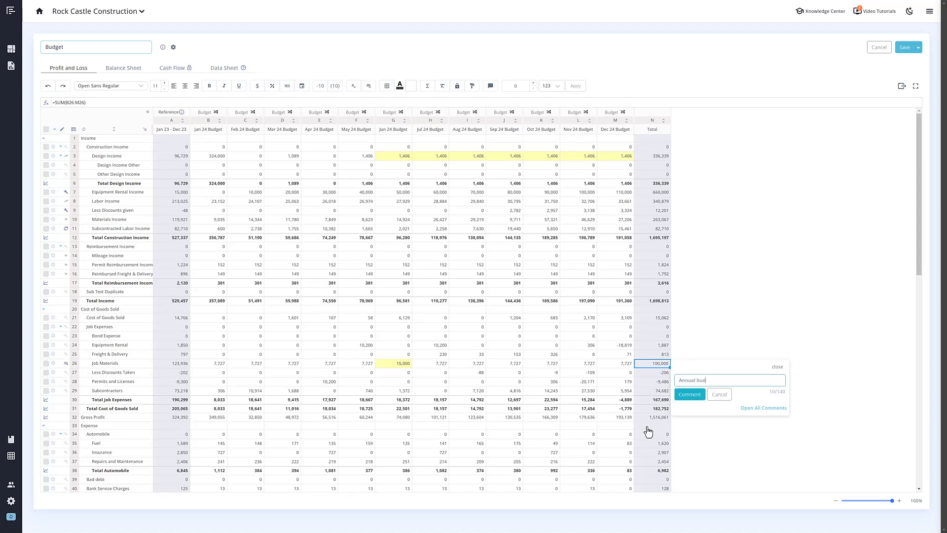
type("get of 100,000 for all Region East Projects")
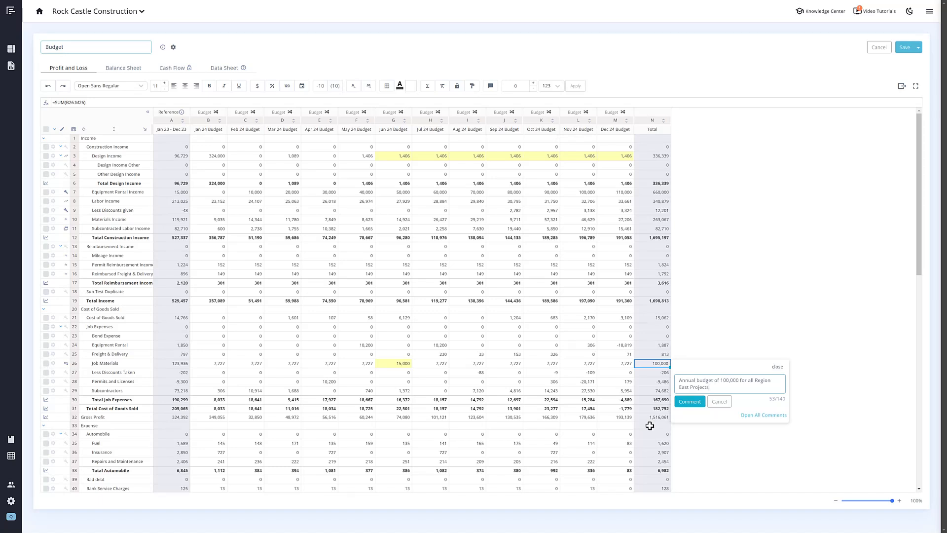
left_click(687, 403)
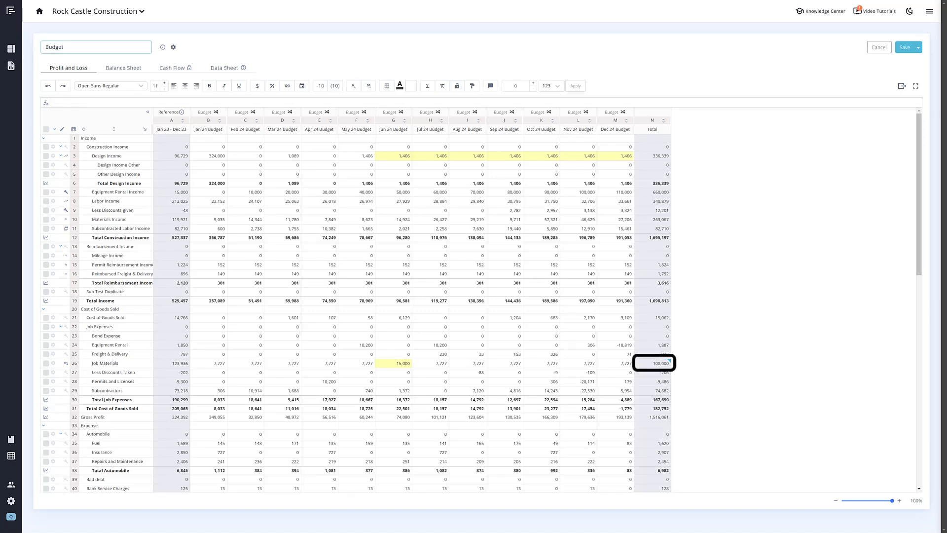
left_click(491, 86)
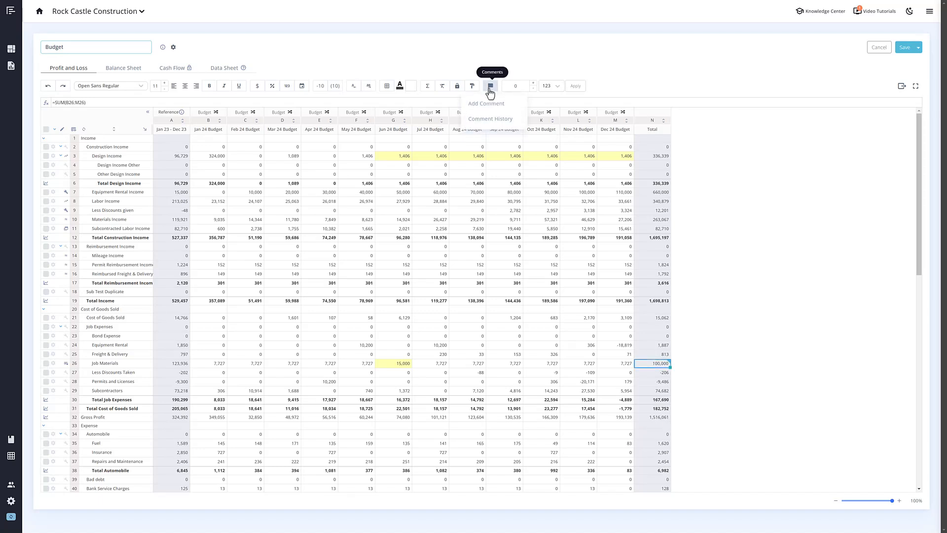
left_click(486, 118)
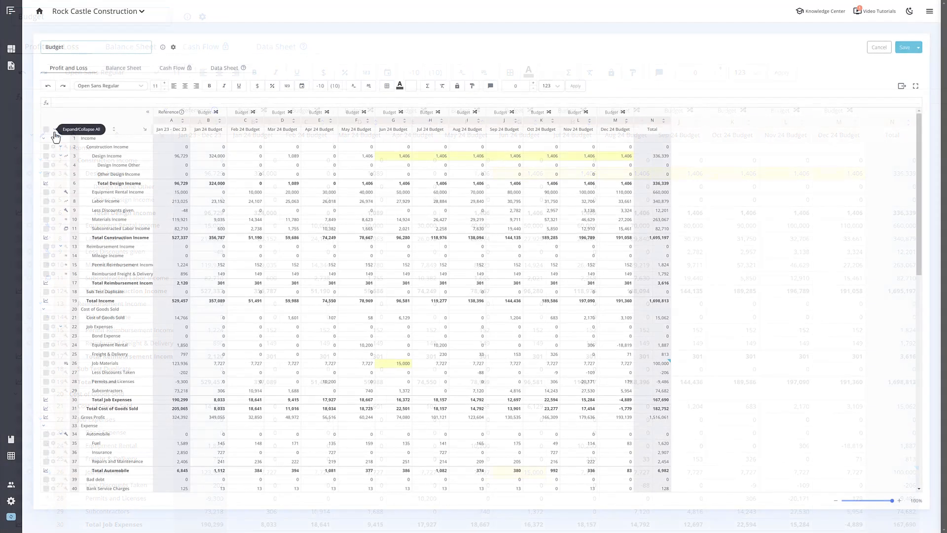
Collapse all Profit and Loss rows, and expand the Expense section with its Automobile group.
left_click(55, 129)
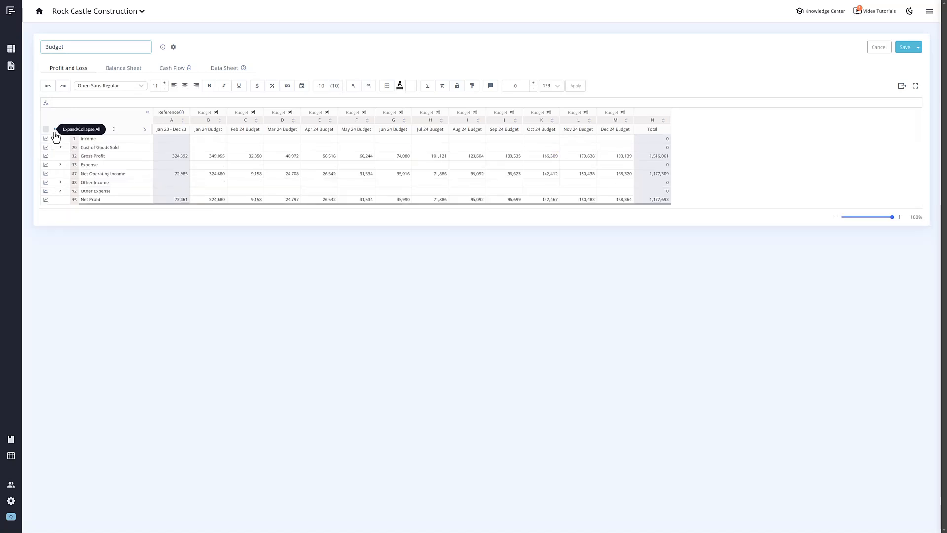
left_click(59, 165)
left_click(60, 174)
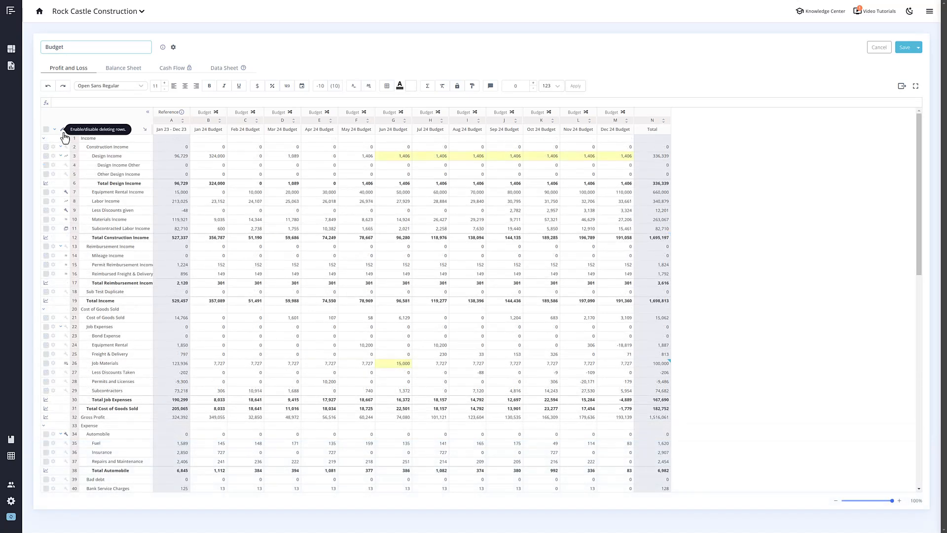
Enable row deletion and delete the Design Income row with its sub-rows.
left_click(63, 131)
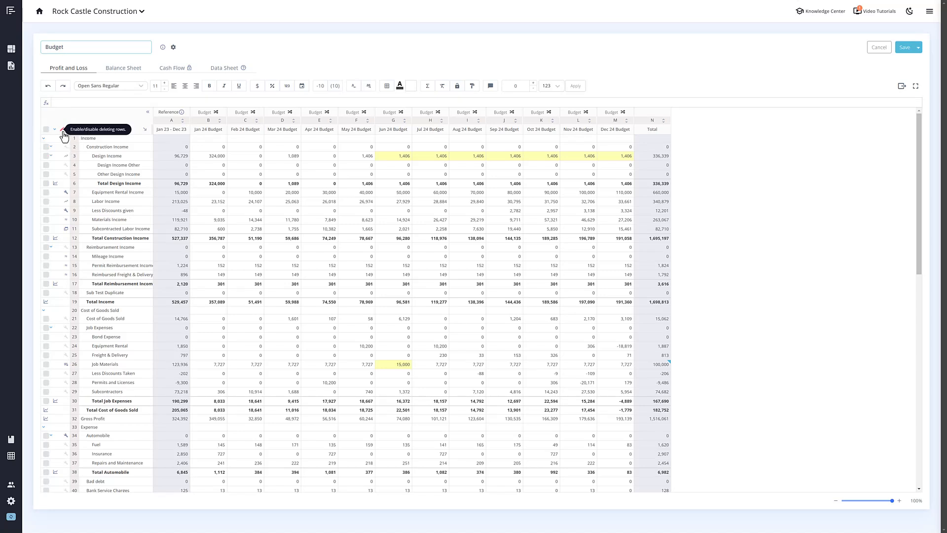
left_click(48, 156)
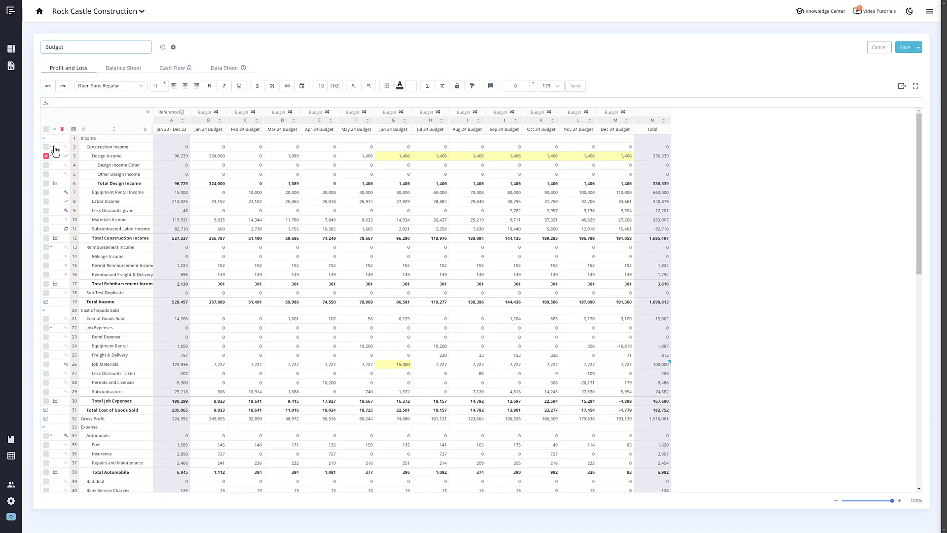
left_click(63, 130)
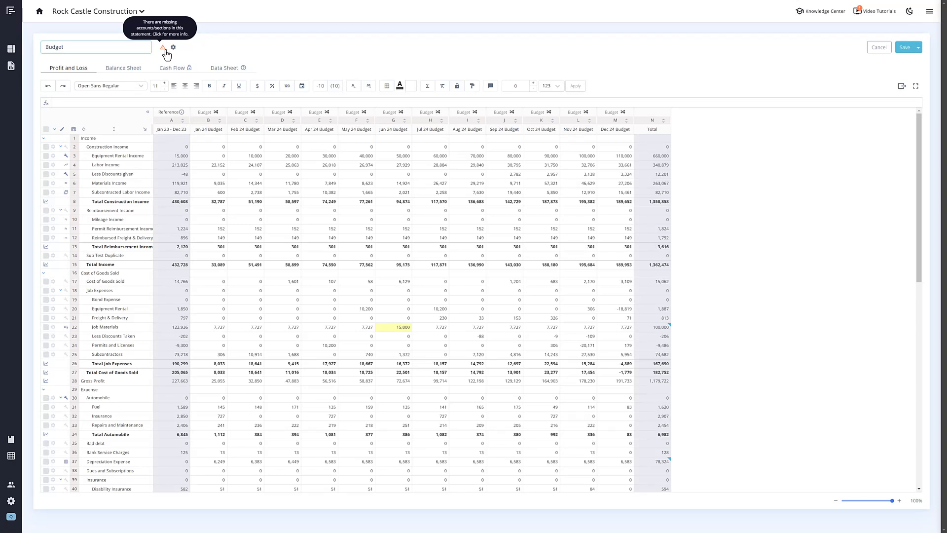
Hide all zero-value rows as well as the Labor Income, Less Discounts given and Materials Income rows.
left_click(74, 130)
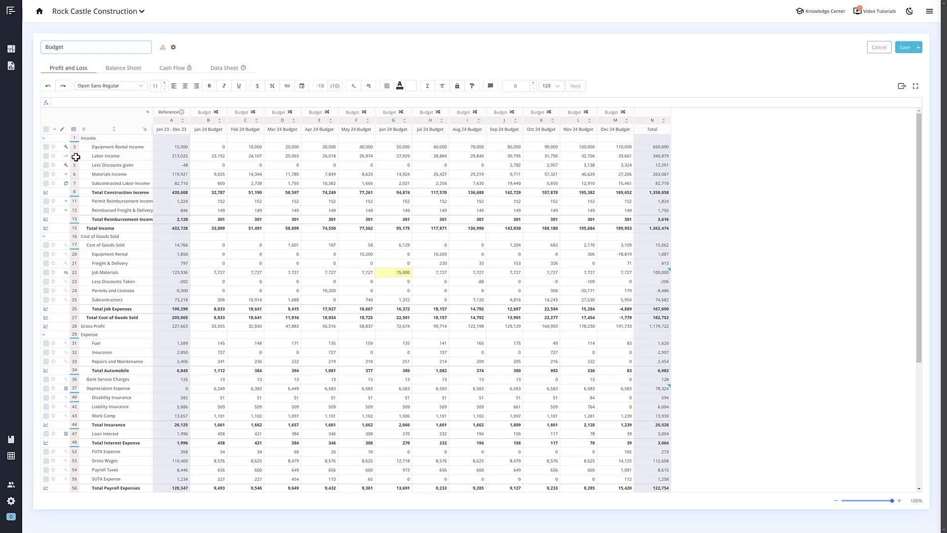
left_click_drag(76, 157, 77, 174)
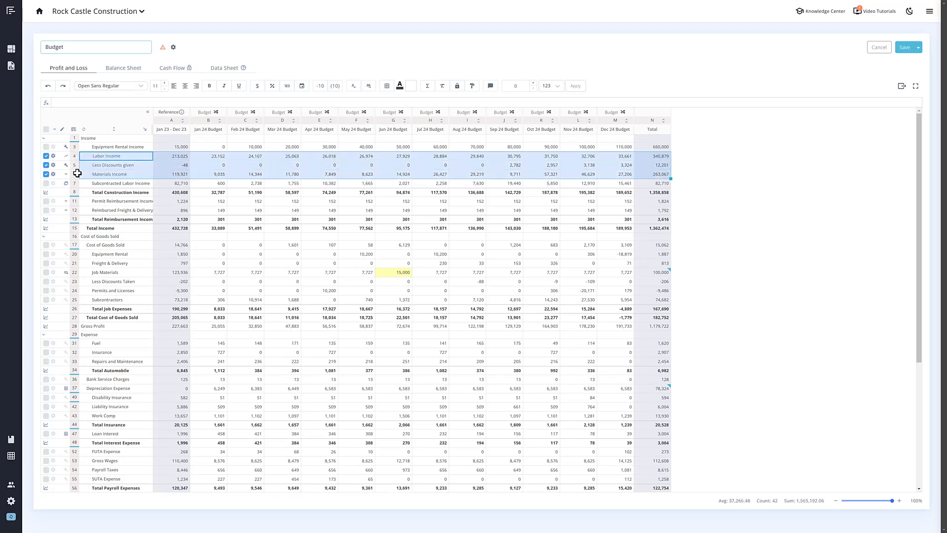
right_click(78, 174)
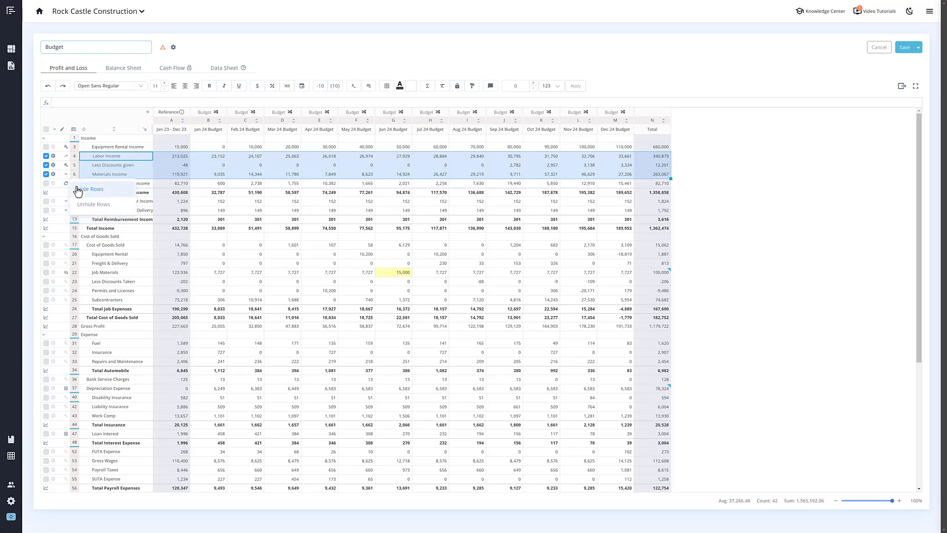
left_click(78, 190)
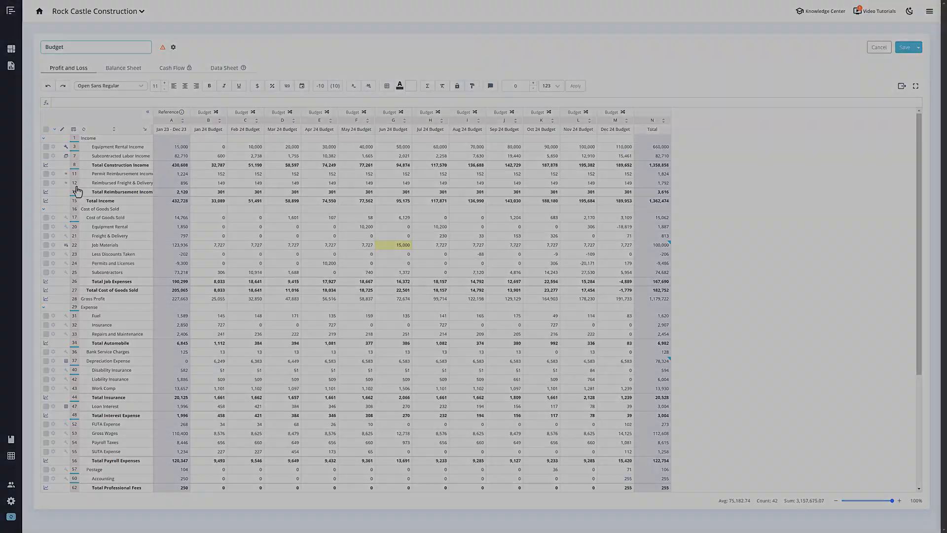
Preview the Carry Forward setting of the Employee Advances row on the Balance Sheet.
left_click(121, 68)
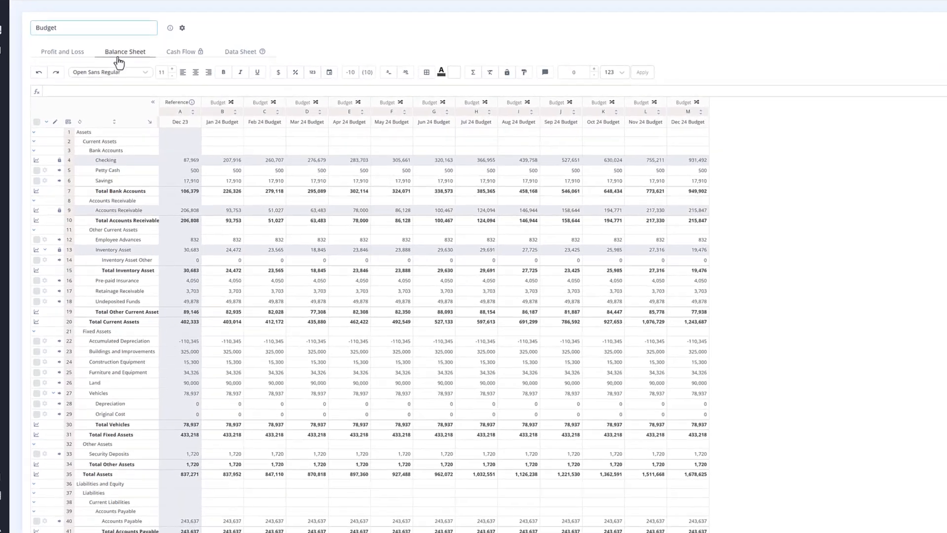
left_click(37, 247)
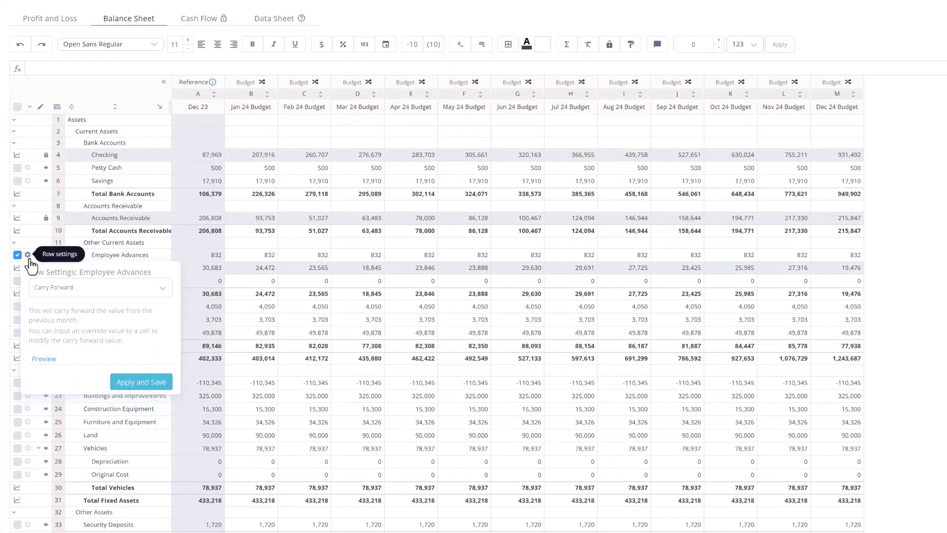
left_click(37, 358)
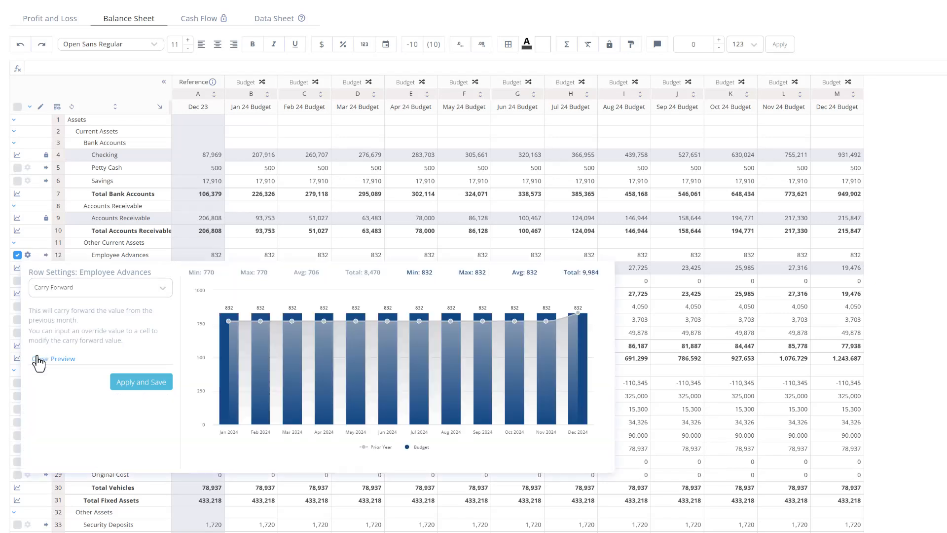
Close the row settings preview and override the March 2024 Retainage Receivable value with 5000.
left_click(39, 359)
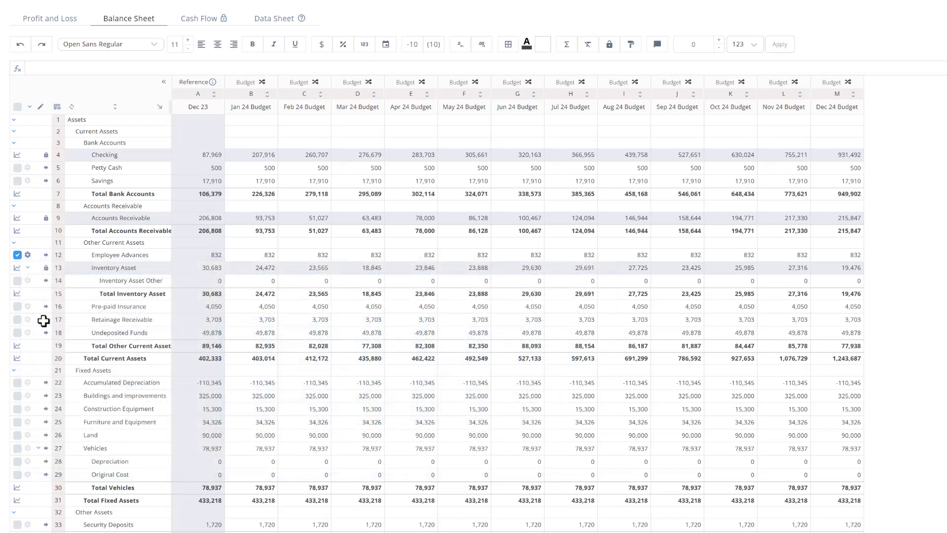
left_click(356, 320)
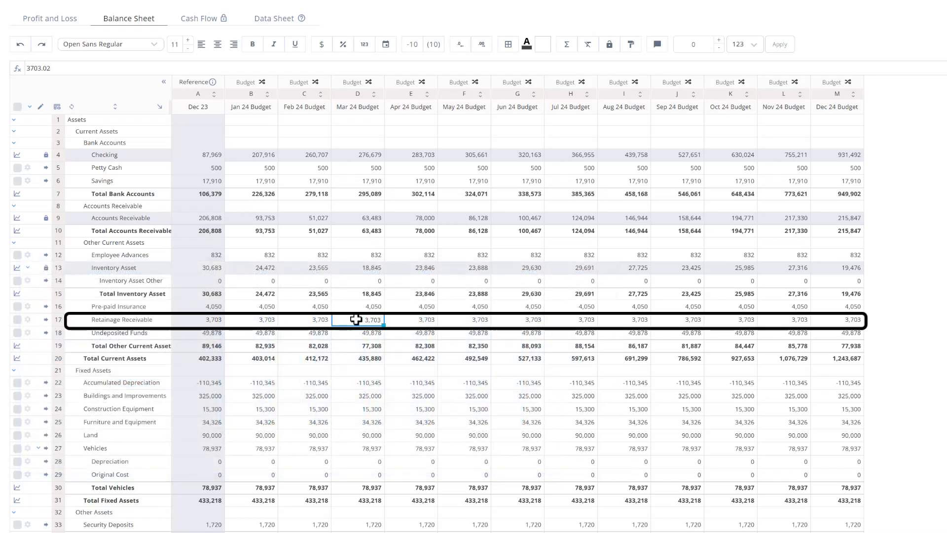
type("5000")
key("Return")
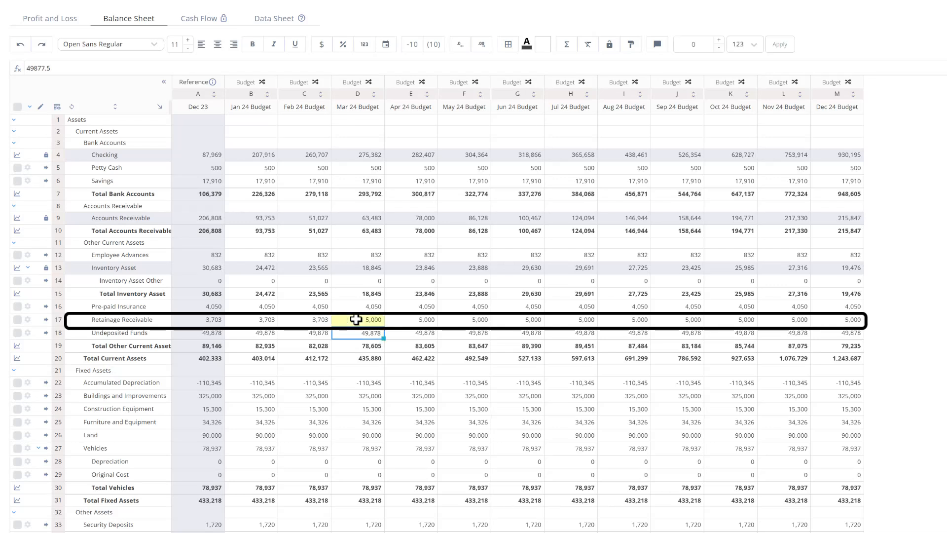
Enter the formula =C27+100000 for Vehicles in March 2024 to add 100000 to the February value.
left_click(356, 447)
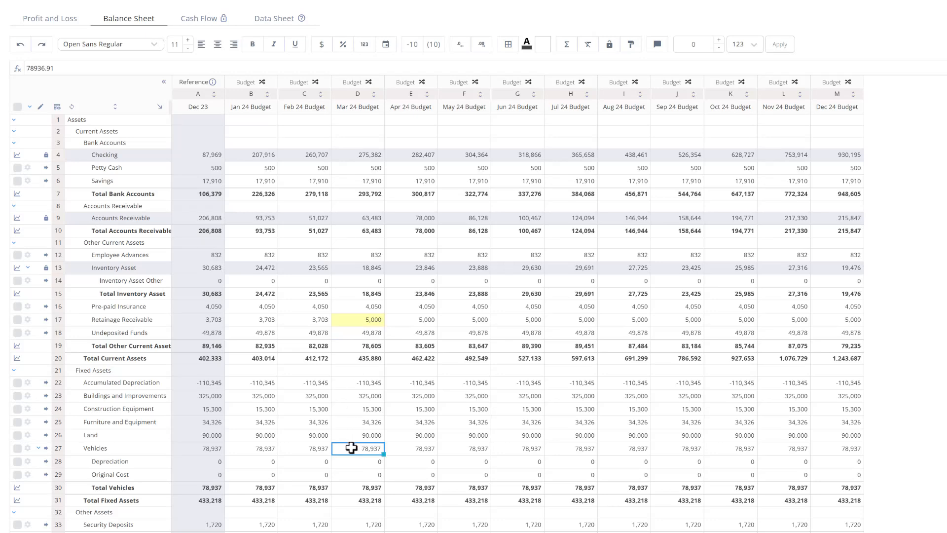
type("=")
left_click(316, 448)
type("+100000")
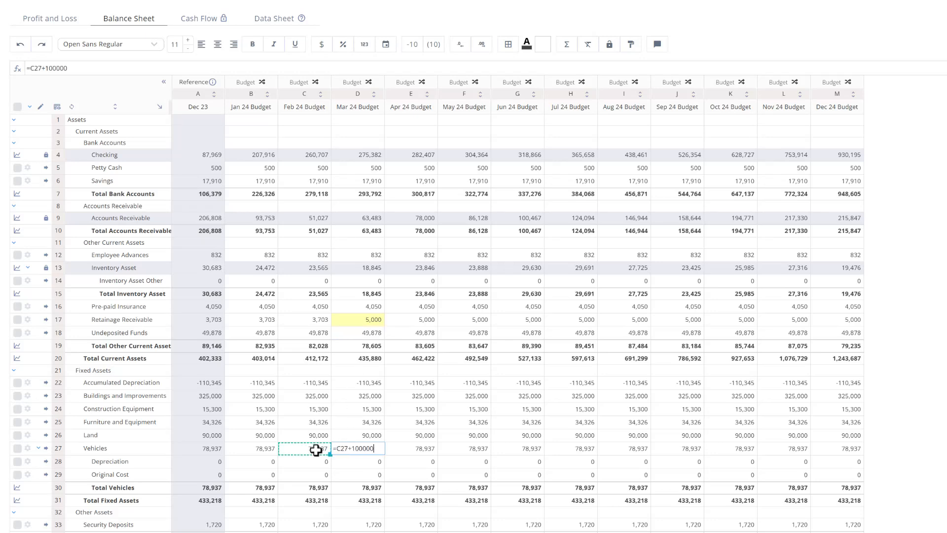
key("Return")
Enter the formula =B65+200000 for Loan - Construction Equipment in February 2024.
scroll(316, 450, "down", 10)
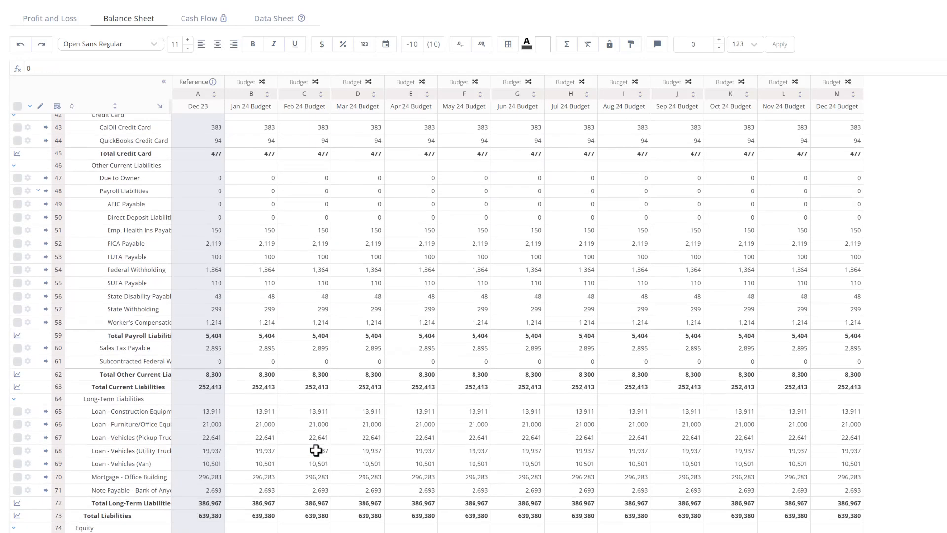
left_click(315, 410)
type("=")
left_click(271, 409)
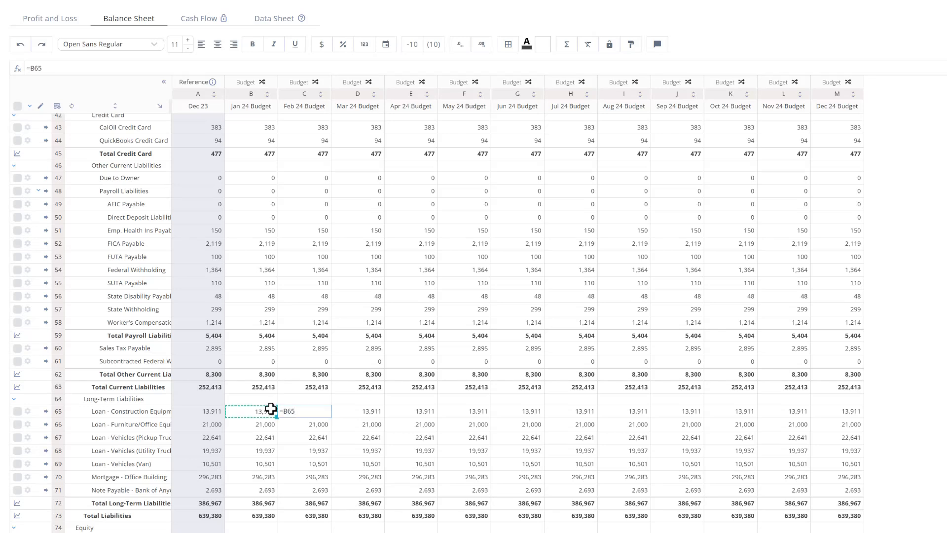
type("+200000")
key("Return")
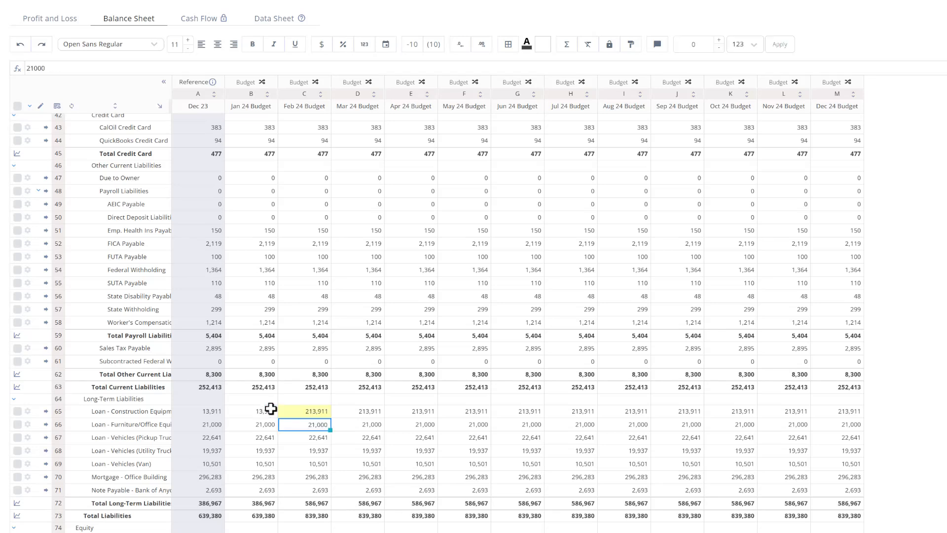
Apply a numeric adjustment of -15000 per month to Mortgage - Office Building, starting from its December 2023 reference value.
left_click(198, 481)
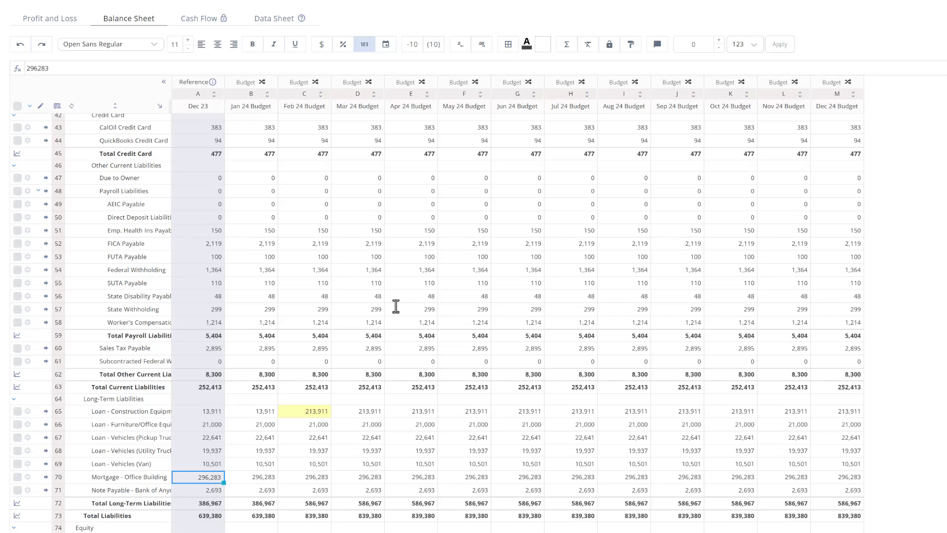
left_click(688, 44)
type("-15000")
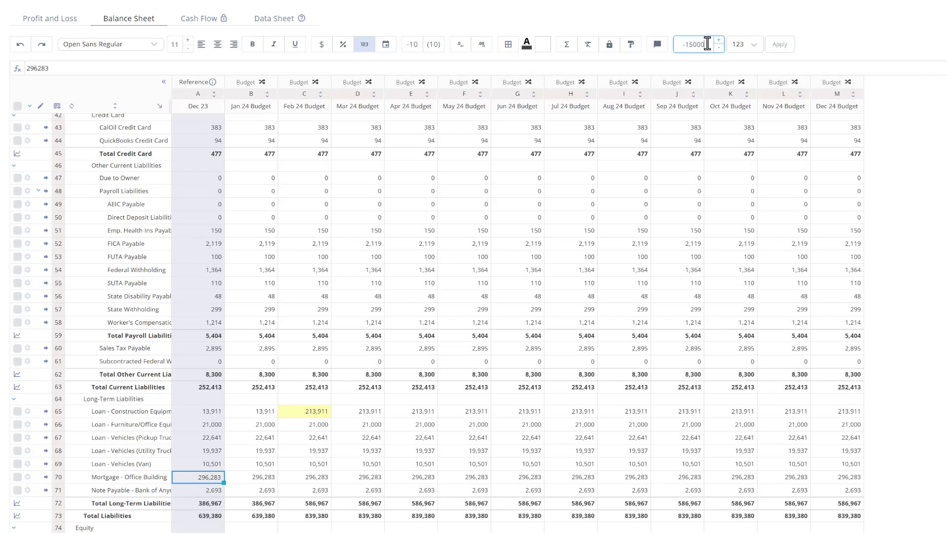
left_click(779, 44)
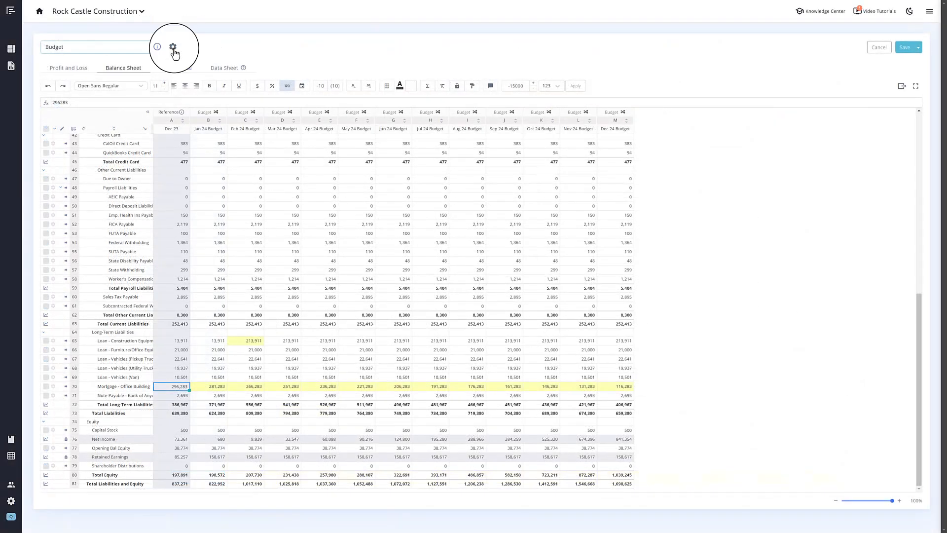
Open the budget settings and review the Accounts Receivable, Accounts Payable and Inventory calculation settings.
left_click(174, 49)
left_click(279, 92)
left_click(282, 104)
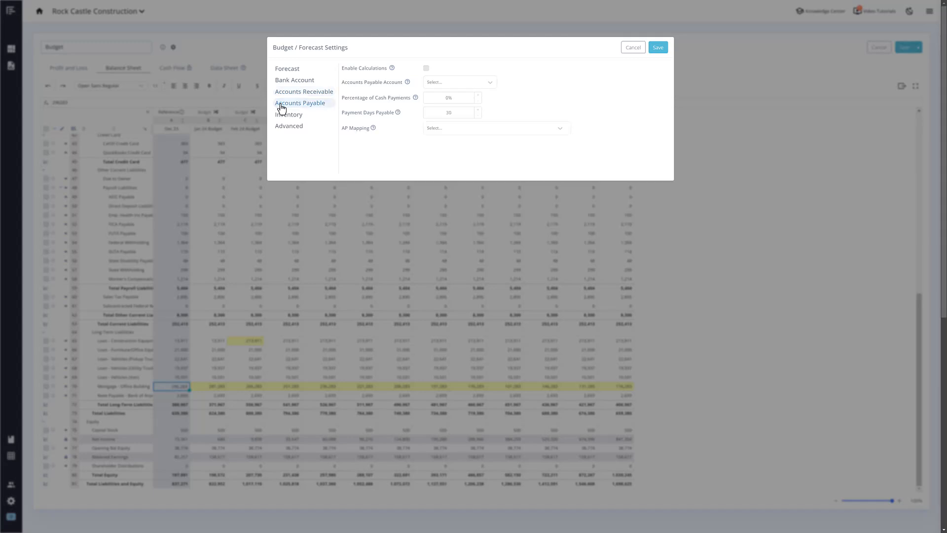
left_click(281, 115)
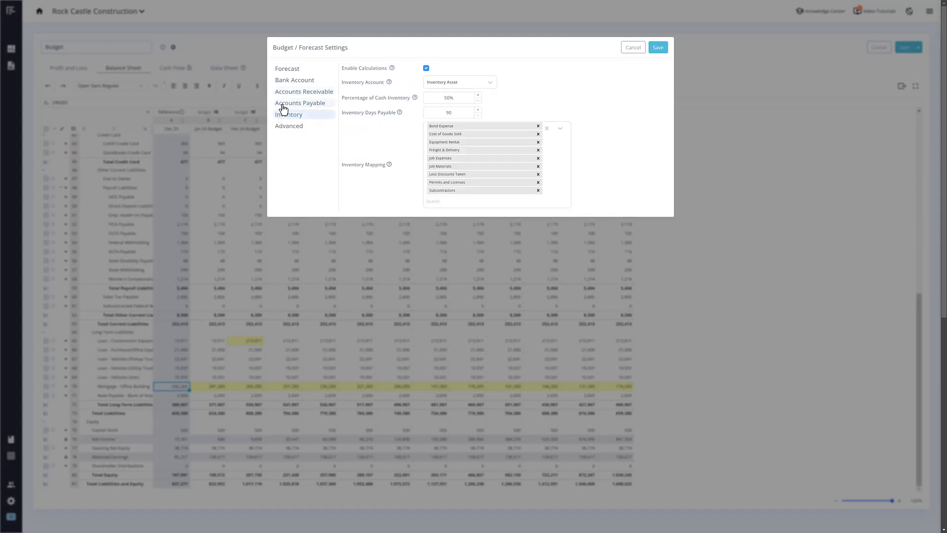
Enable Accounts Payable calculations, using the Accounts Payable account and 60 payment days payable.
left_click(283, 104)
left_click(428, 84)
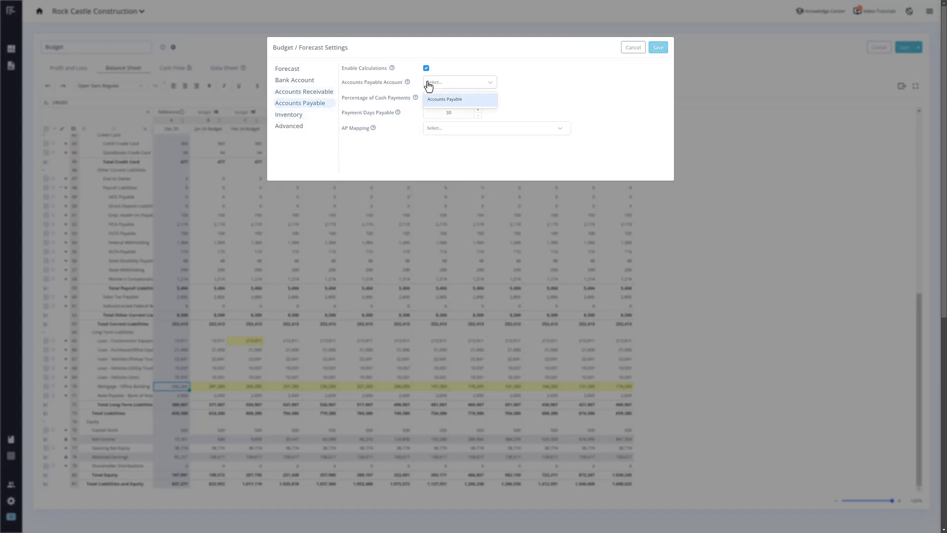
left_click(437, 102)
left_click_drag(459, 113, 434, 116)
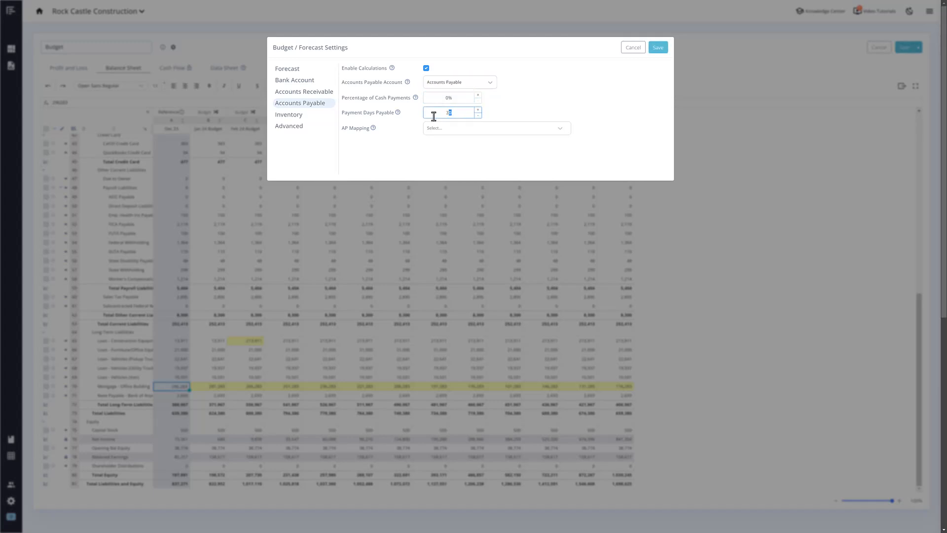
type("6")
Map the Accounting, Automobile and Computer Repairs operating expenses to accounts payable and save the settings.
left_click(562, 132)
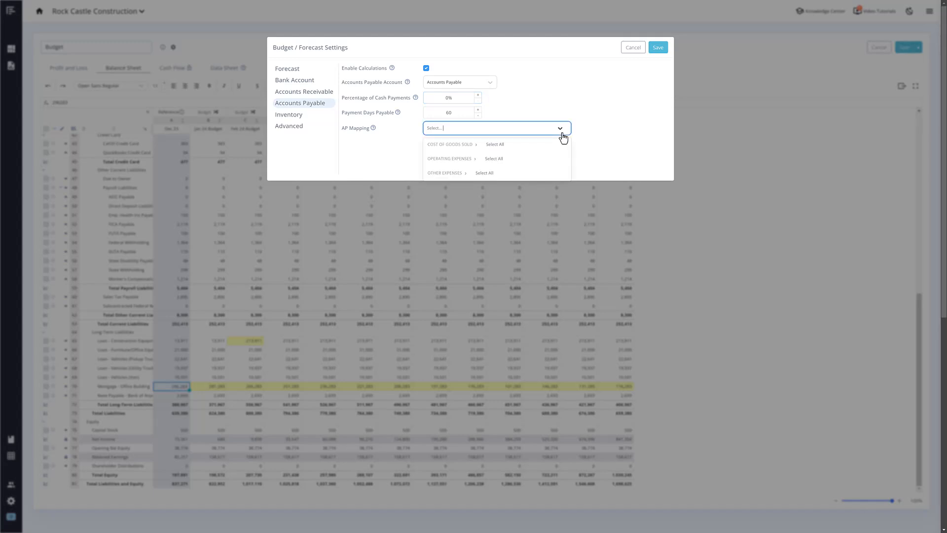
left_click(475, 159)
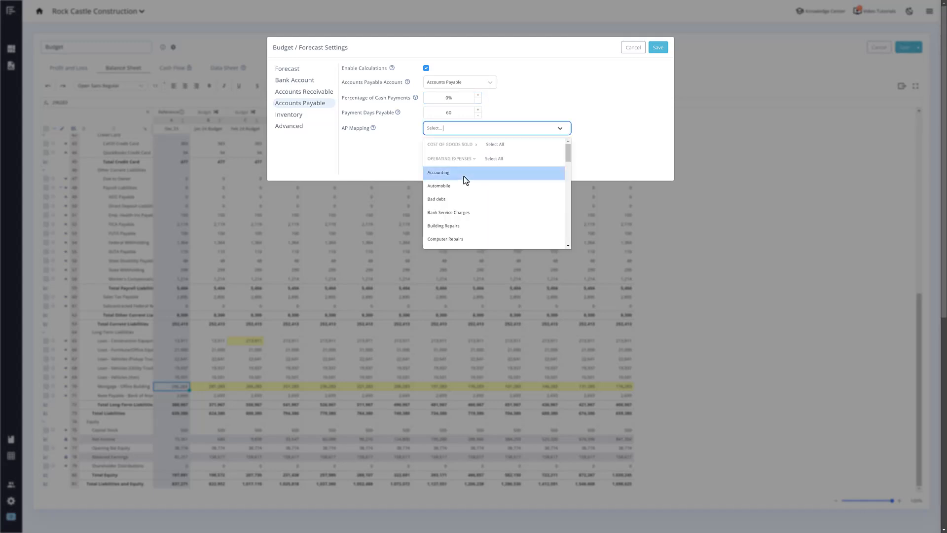
left_click(463, 176)
left_click(464, 179)
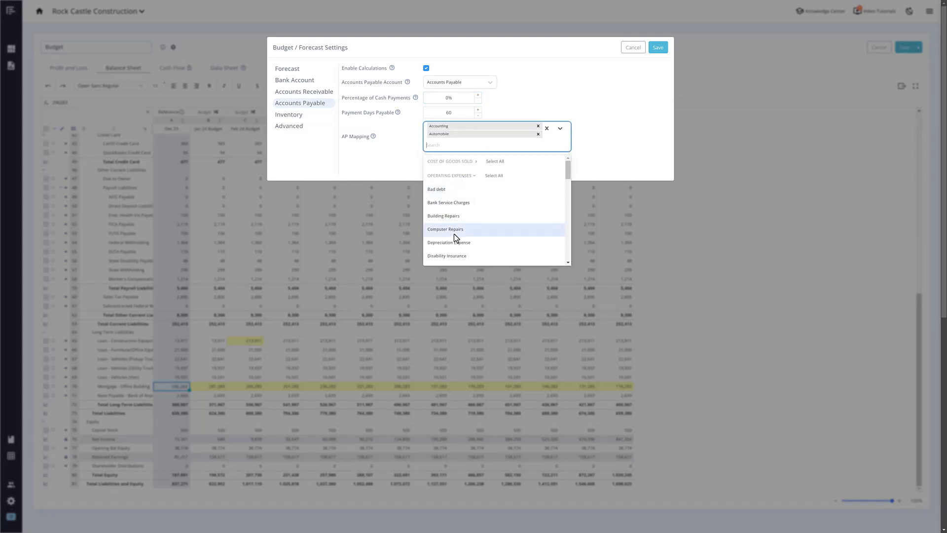
left_click(454, 234)
left_click(655, 48)
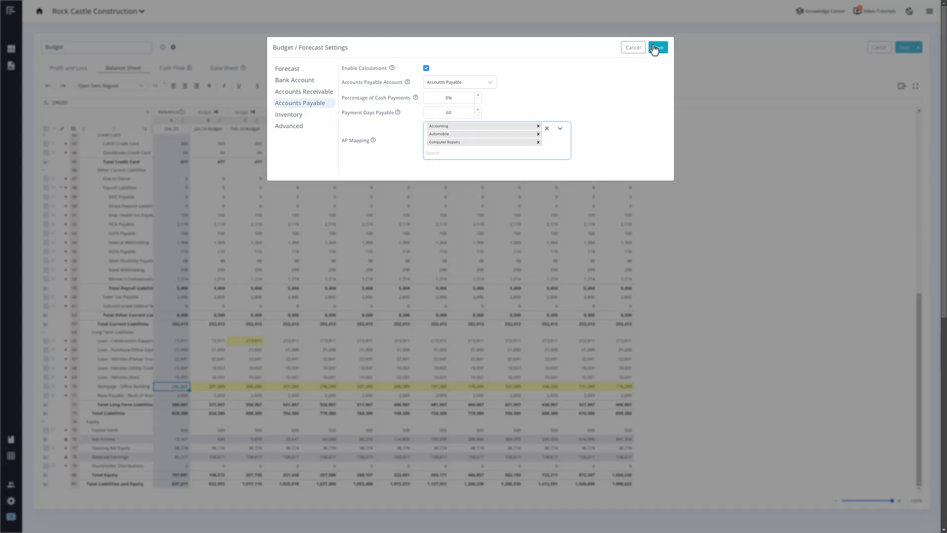
left_click(655, 48)
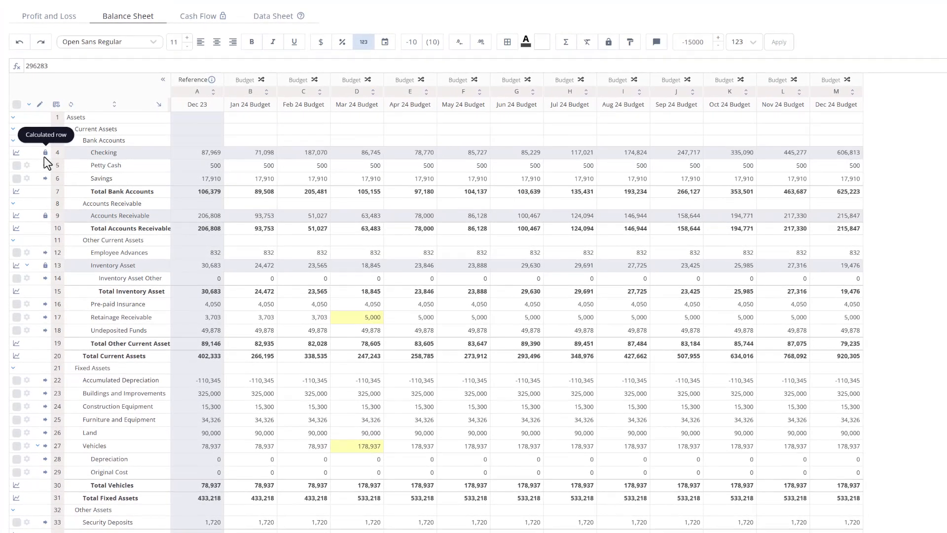
Override the calculated March 2024 Inventory Asset value with 25000.
left_click(362, 267)
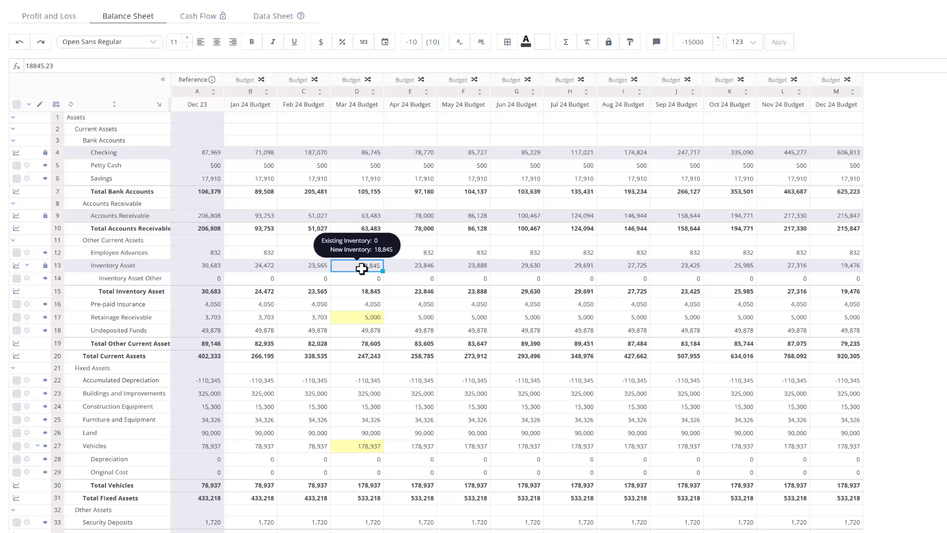
type("25000")
key("Return")
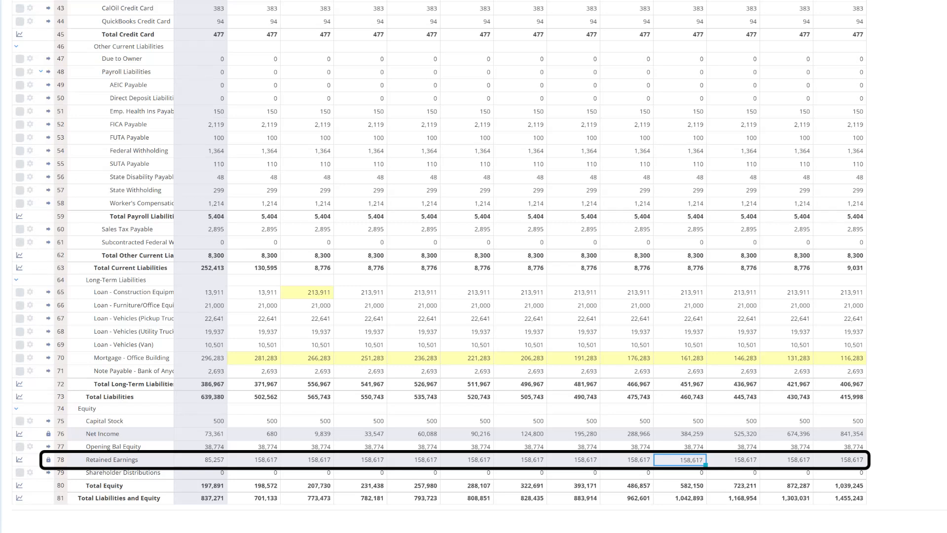
Enter the formula =I78-25000 for Retained Earnings in September 2024 and fill it across through December.
type("=")
left_click(636, 460)
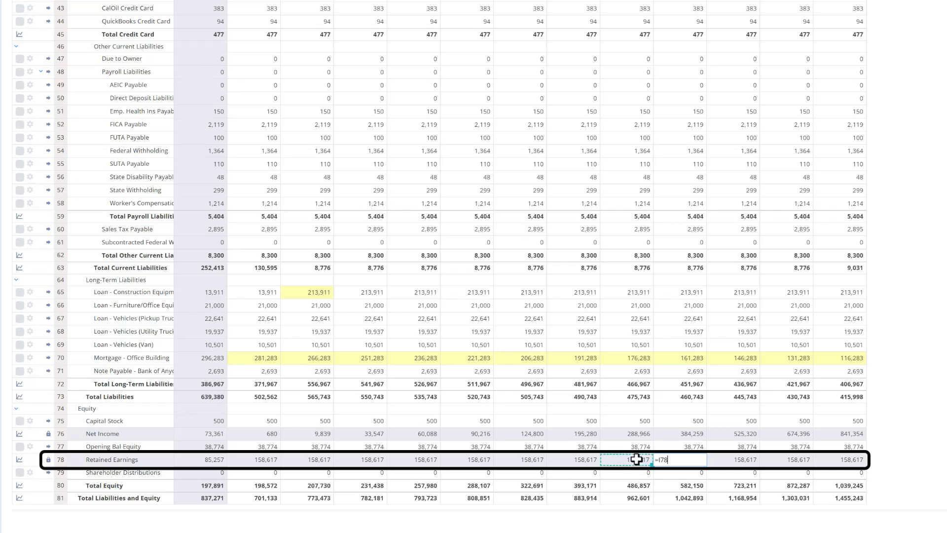
type("-25000")
left_click(704, 460)
left_click_drag(715, 460, 841, 469)
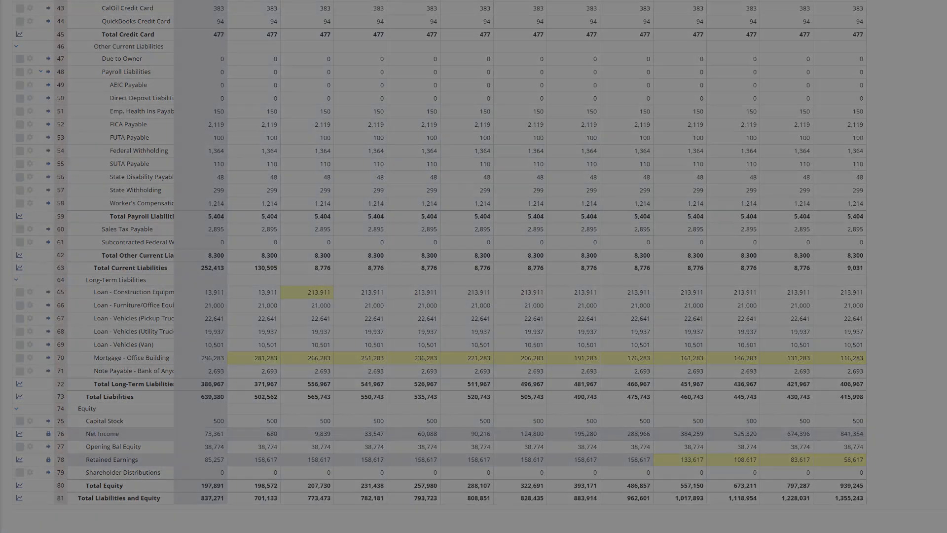
Review the Cash Flow statement and compare its ending cash with the Balance Sheet's bank accounts and Undeposited Funds.
left_click(173, 69)
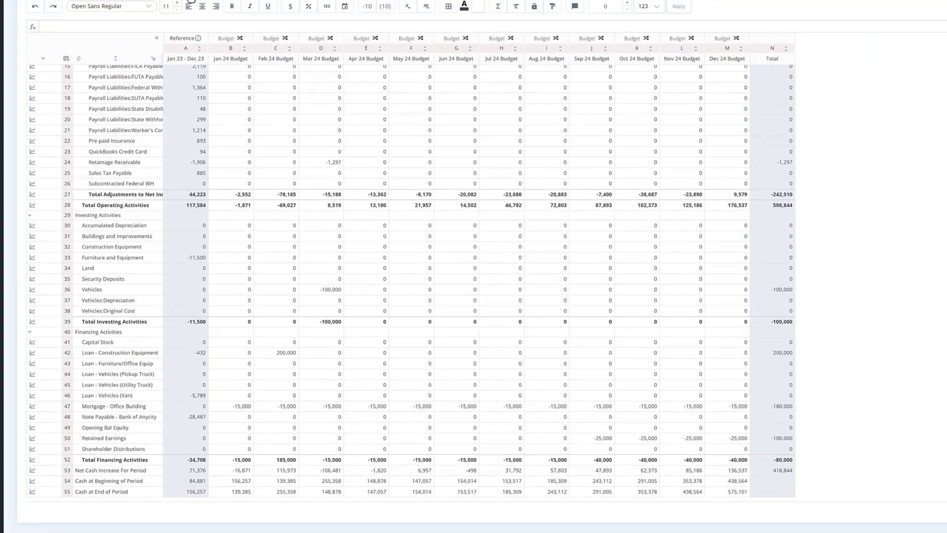
left_click(124, 70)
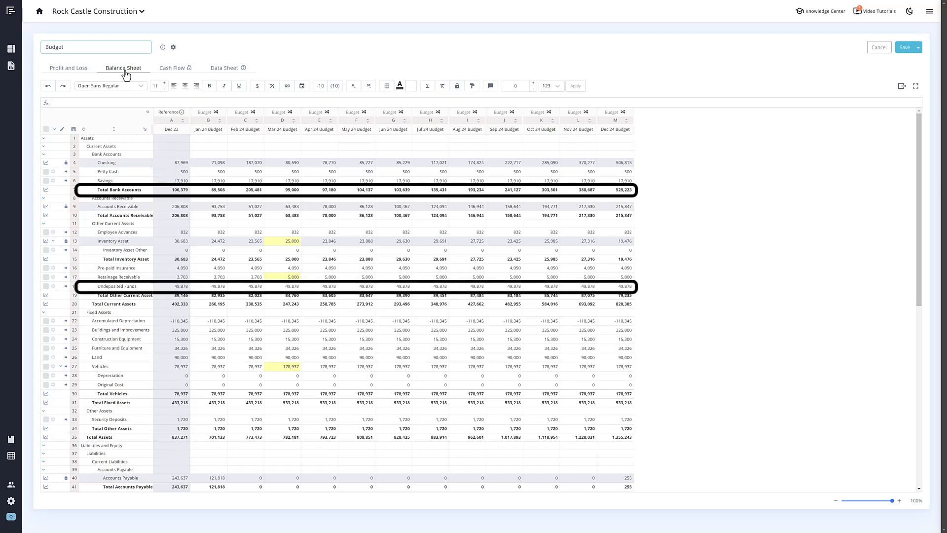
mouse_move(188, 73)
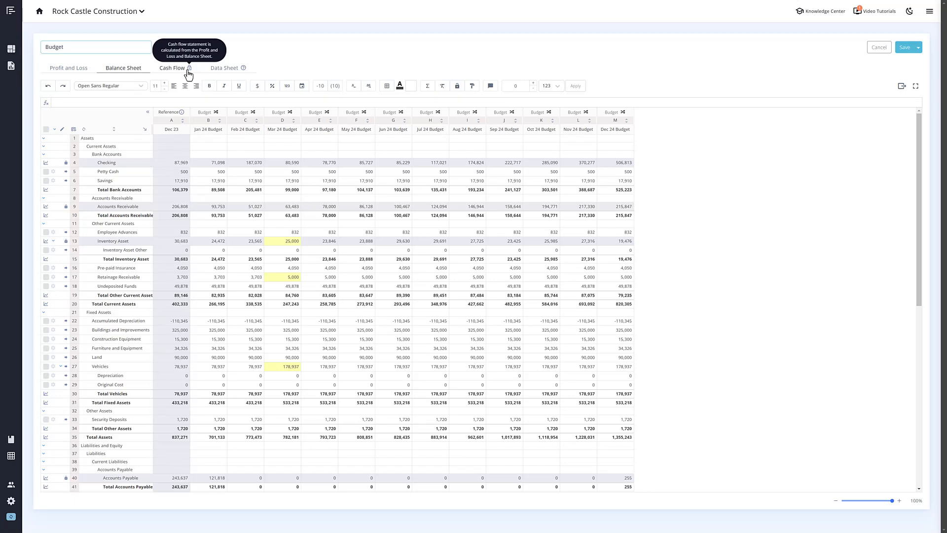
Save and close the budget.
left_click(918, 47)
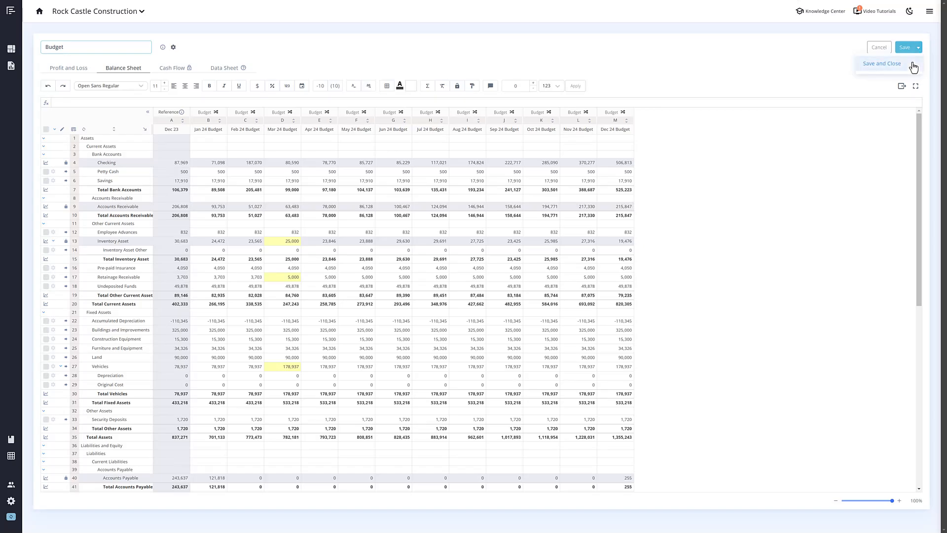
left_click(914, 68)
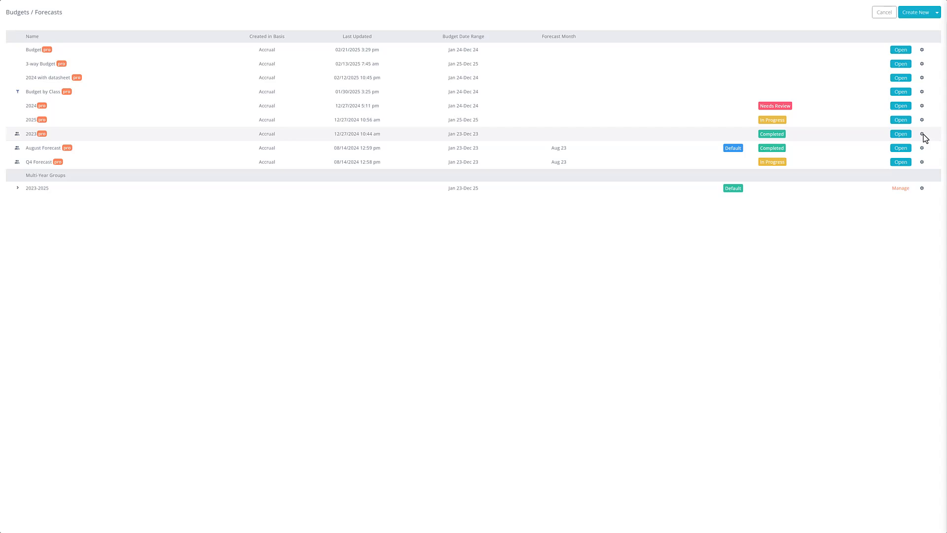
View the available budget status options and the status history for the 2023 budget.
left_click(922, 134)
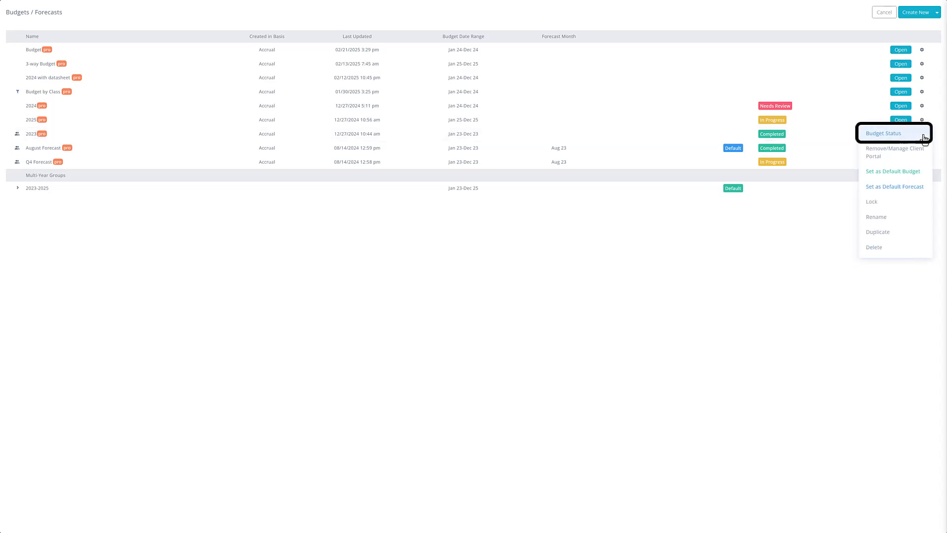
left_click(923, 137)
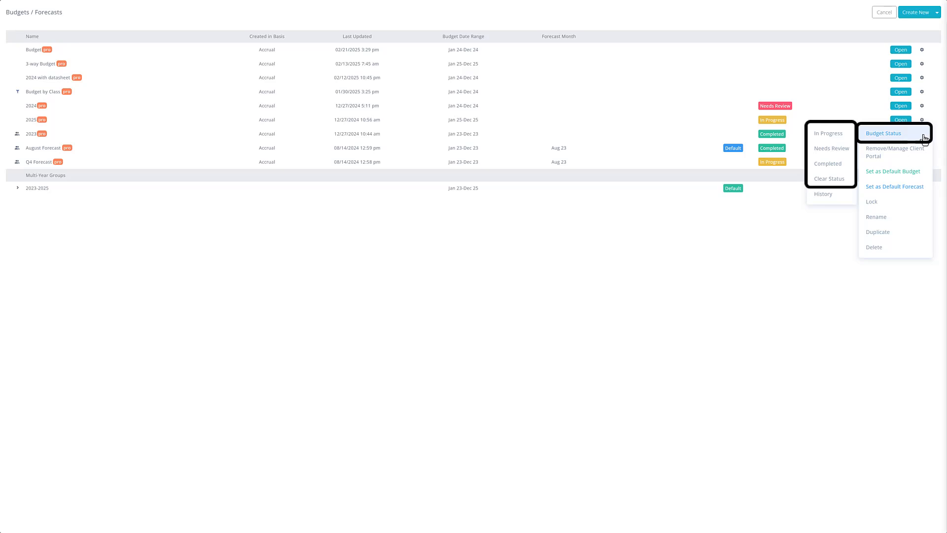
left_click(828, 198)
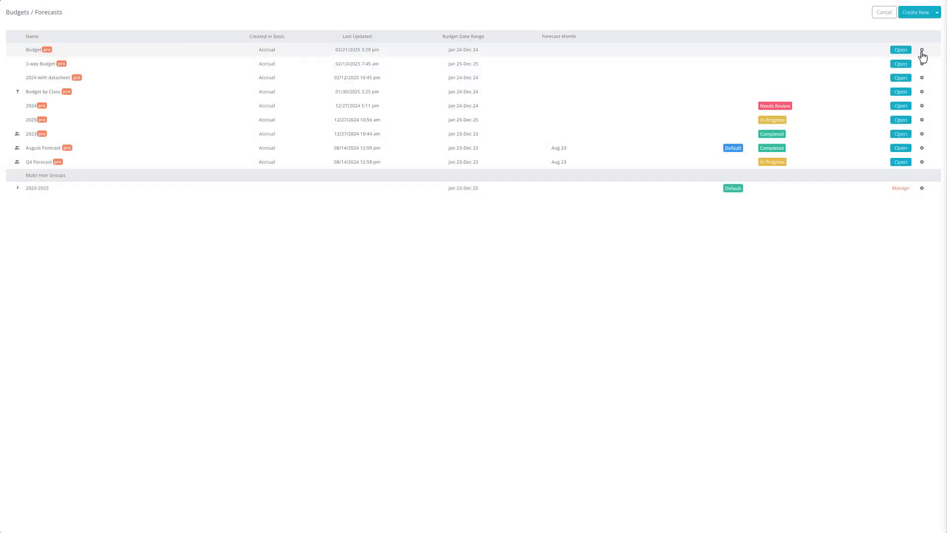
Duplicate the first Budget in the list and set the copy's fiscal year to Jan 25-Dec 25.
left_click(922, 51)
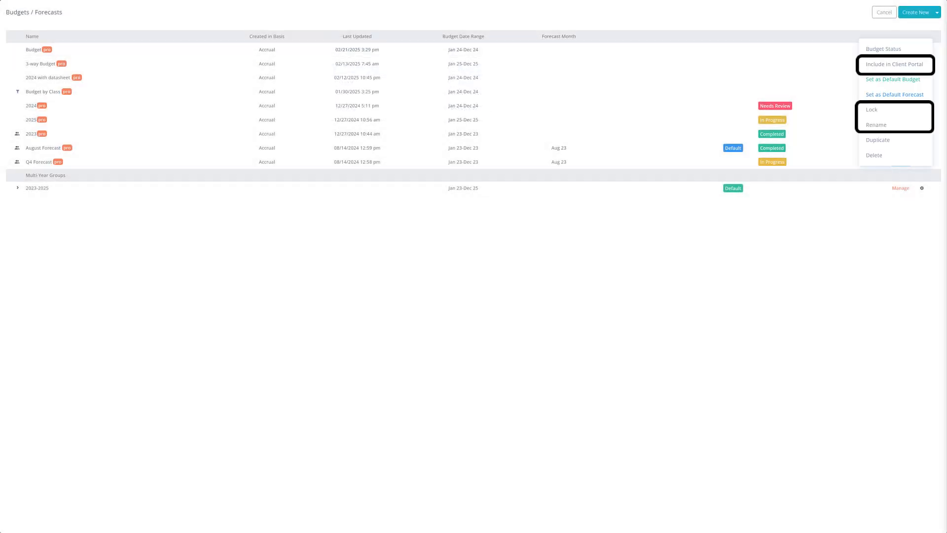
left_click(890, 143)
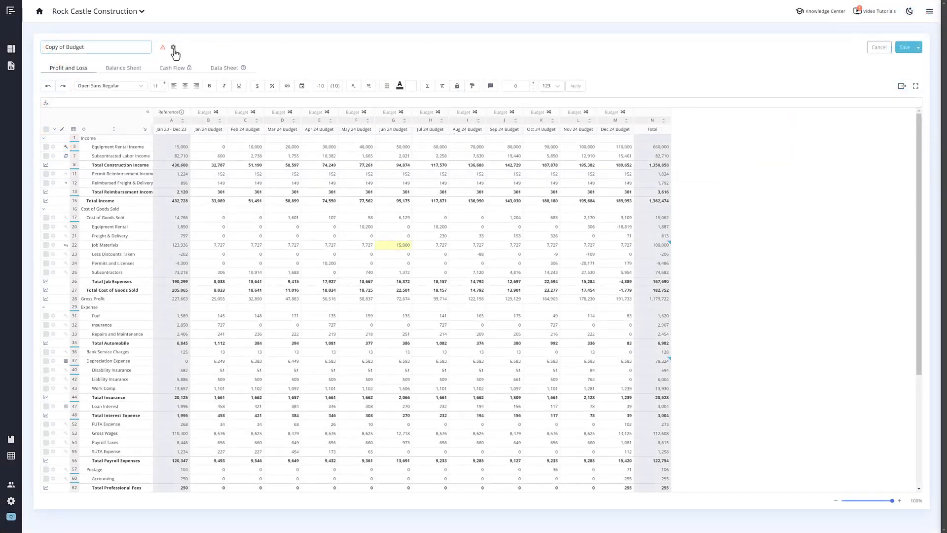
left_click(172, 47)
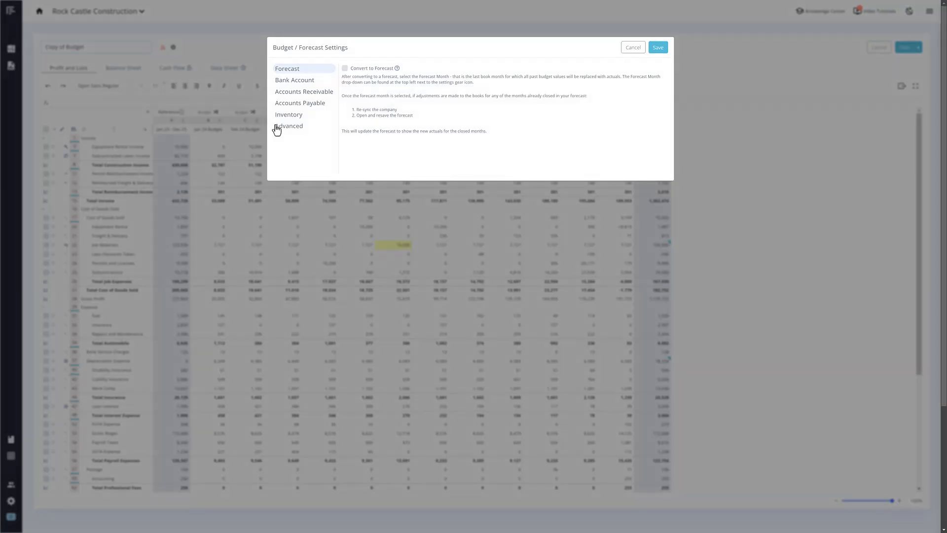
left_click(289, 127)
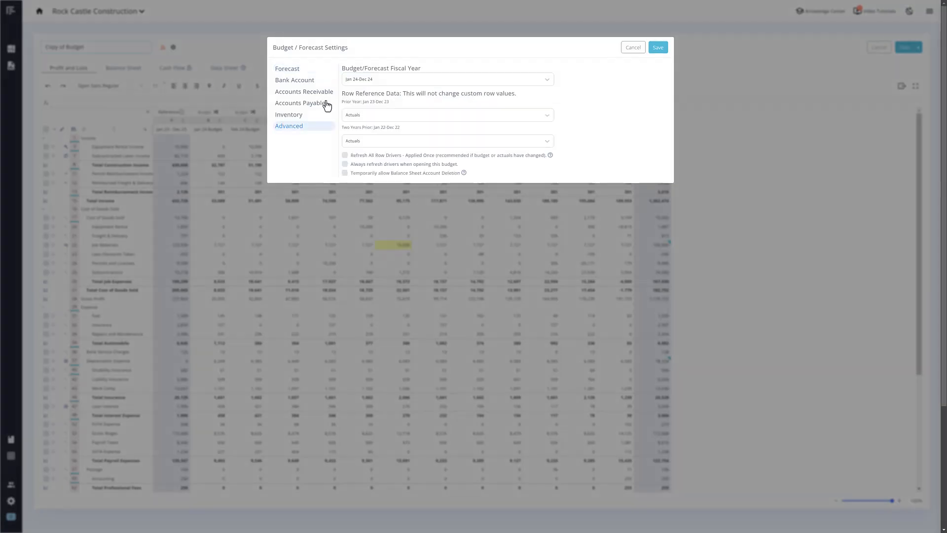
left_click(362, 81)
left_click(363, 97)
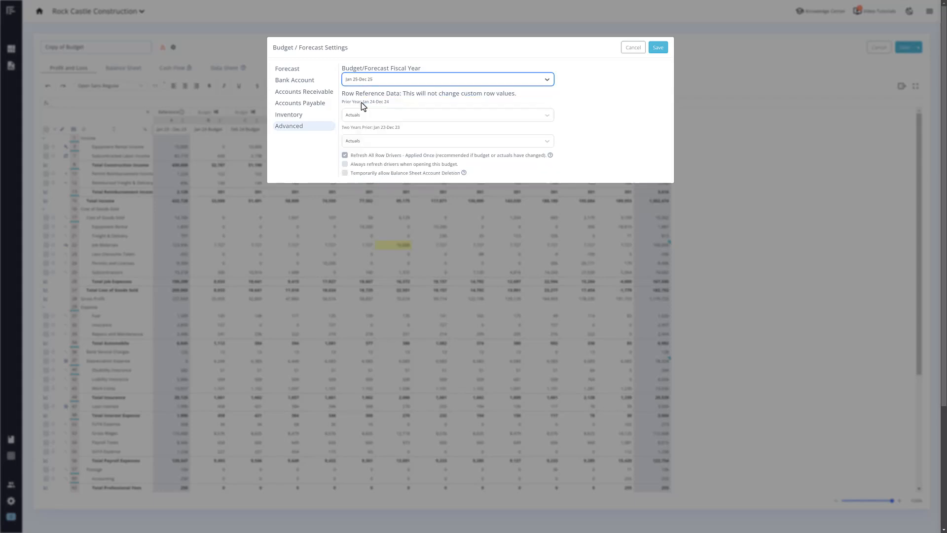
Use Budget as the copy's prior-year row reference data and set drivers to always refresh when opening.
left_click(362, 117)
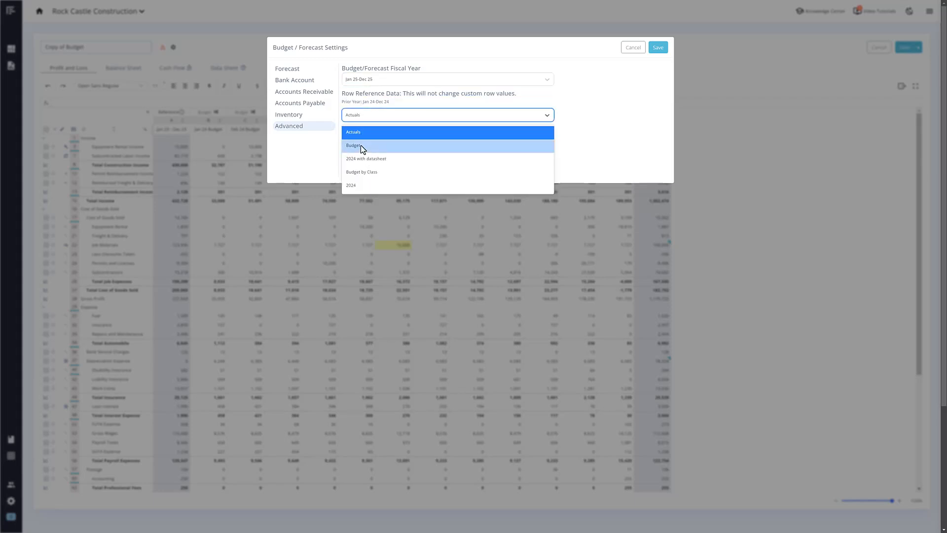
left_click(360, 145)
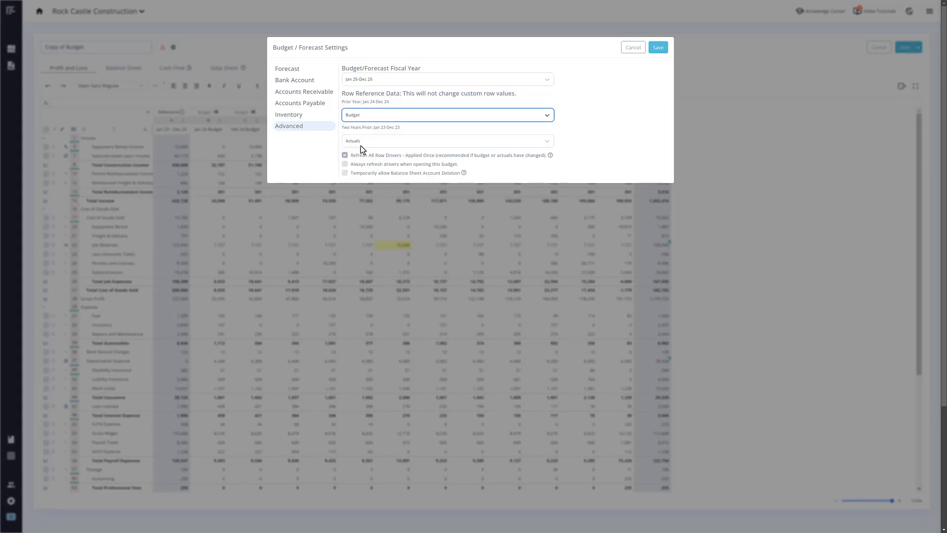
left_click(347, 168)
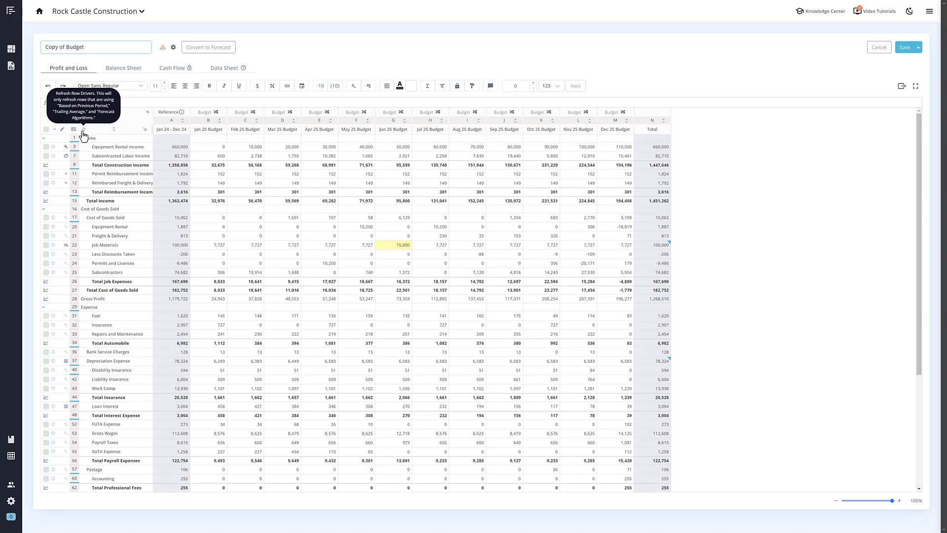
Turn on Convert to Forecast in the copied budget's settings.
left_click(184, 52)
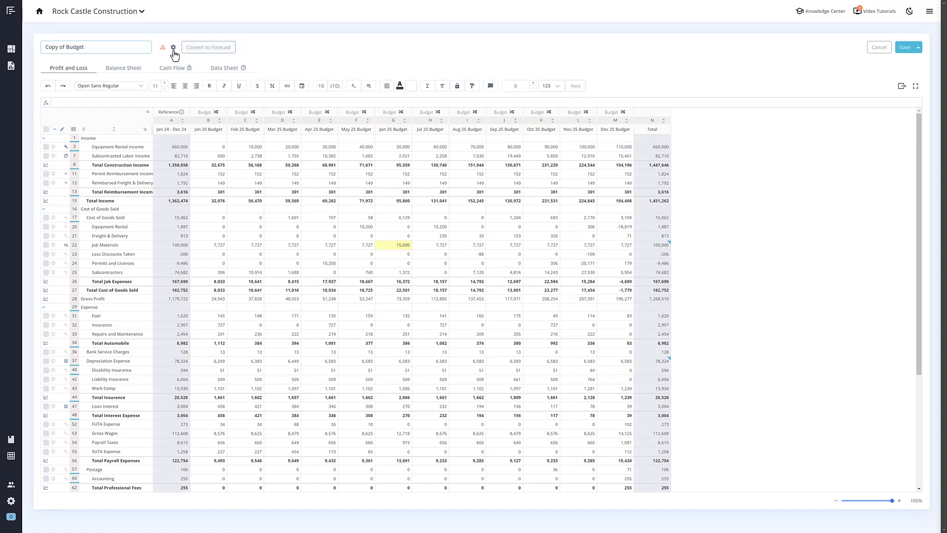
left_click(174, 48)
left_click(345, 69)
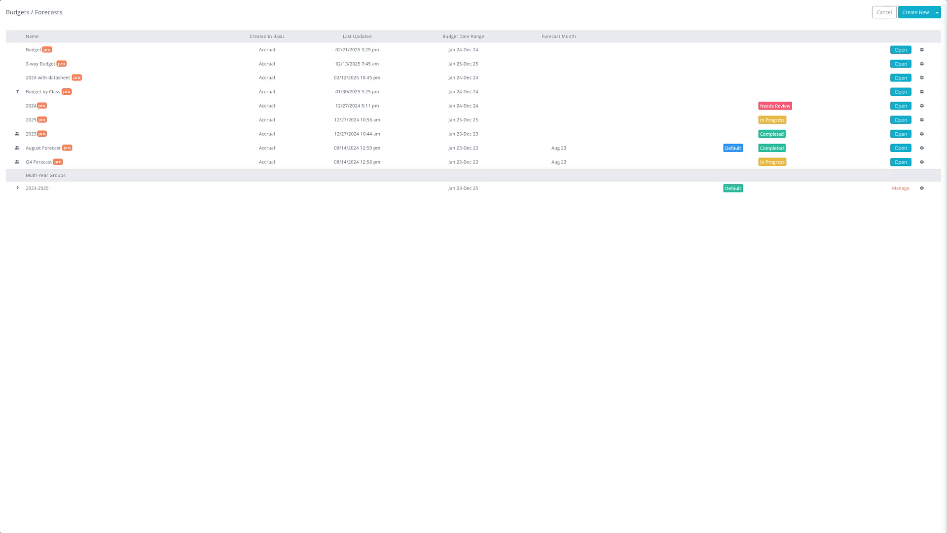
View the default settings available in the Budget's options and the Default Budget choices in the company's general settings.
left_click(921, 49)
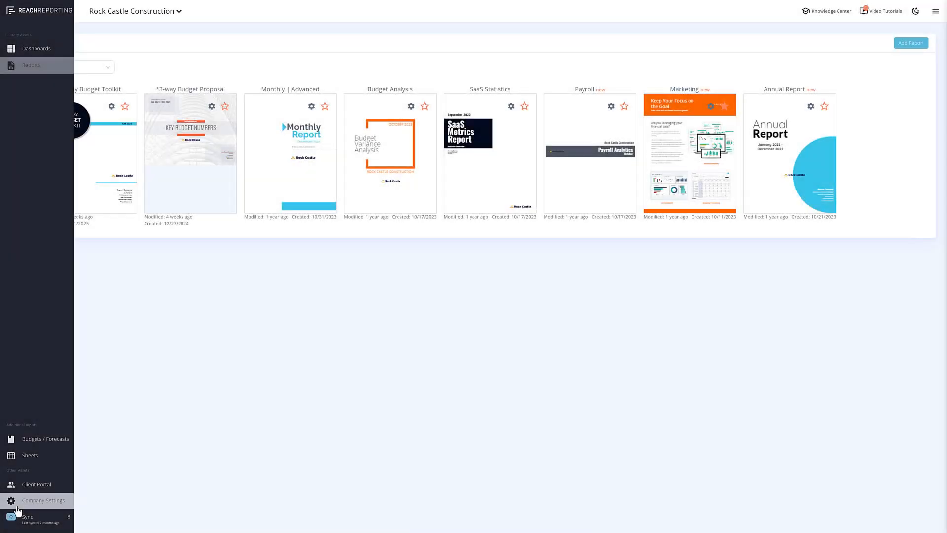
left_click(18, 508)
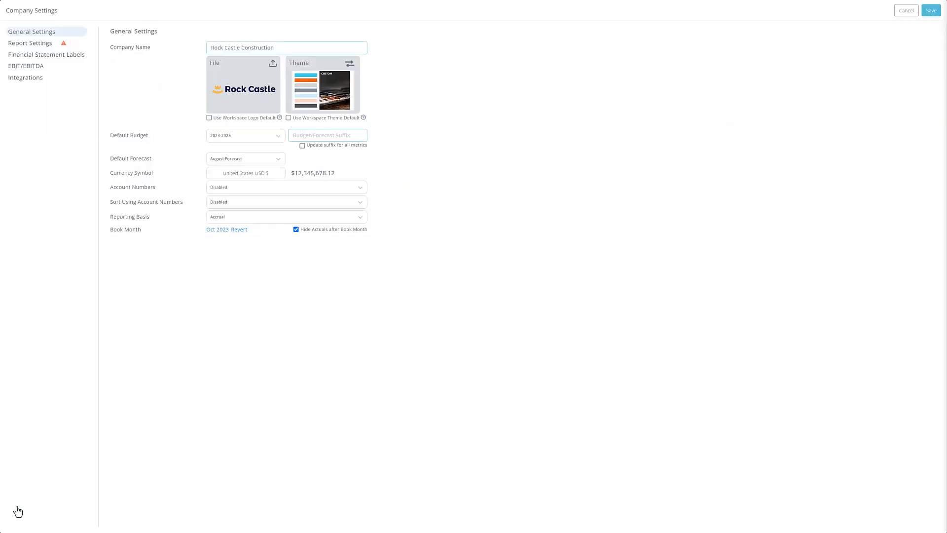
left_click(280, 141)
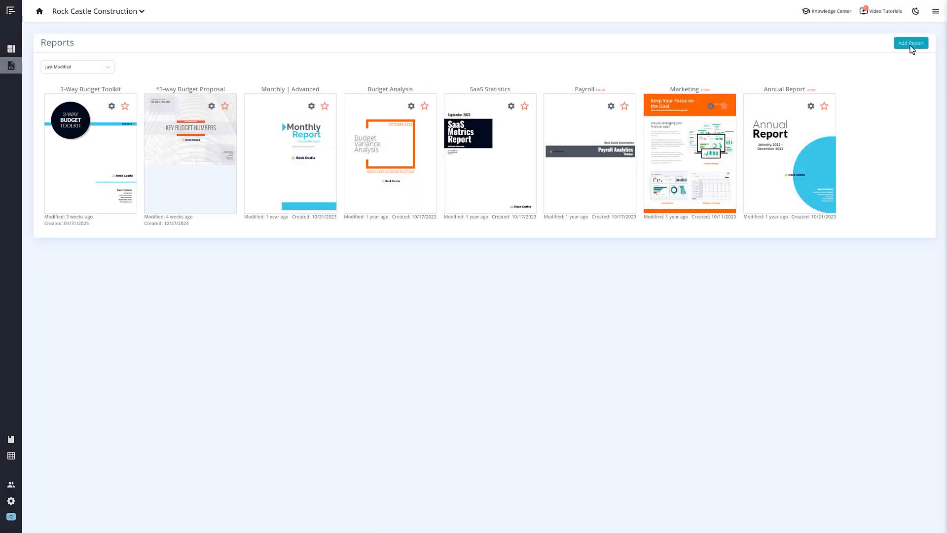
Browse the report templates for a new report and filter them by the Planning data type.
left_click(911, 45)
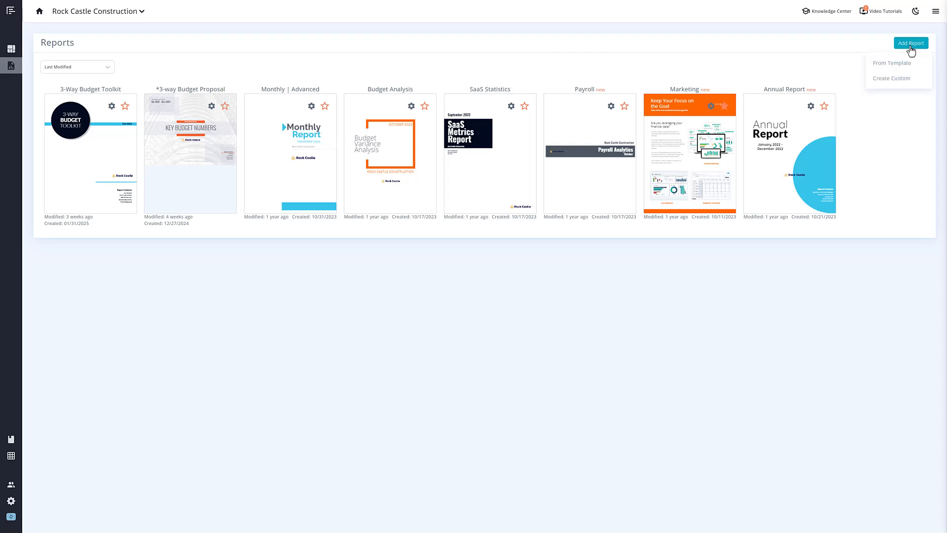
left_click(909, 64)
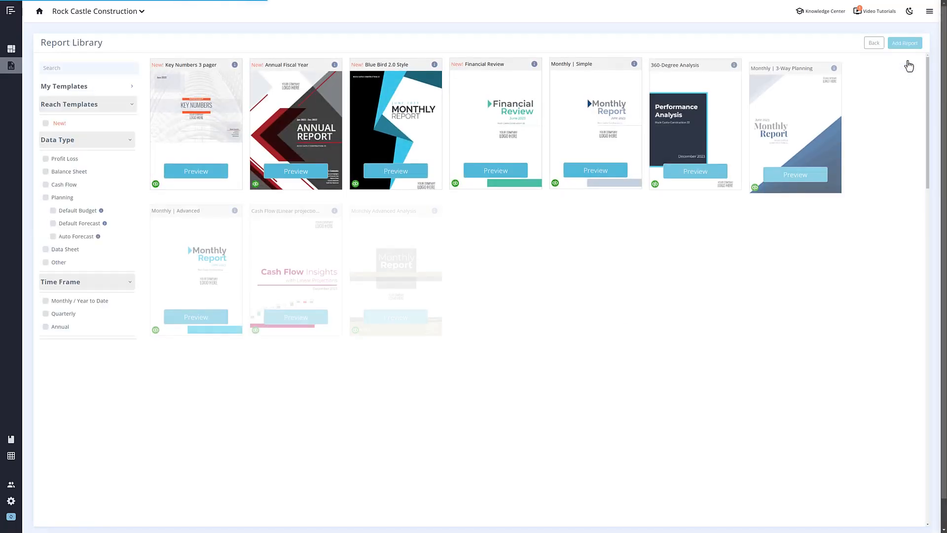
left_click(44, 199)
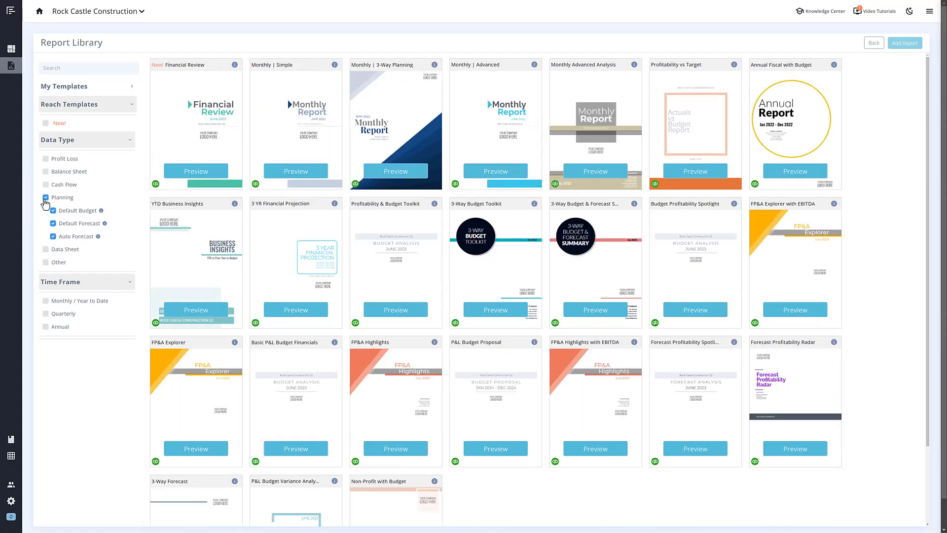
Preview the 3-Way Budget Toolkit template and review its Notes & Definitions, Key Highlights, EBITDA & EBIT and Profit & Loss pages.
left_click(495, 309)
scroll(606, 517, "down", 6)
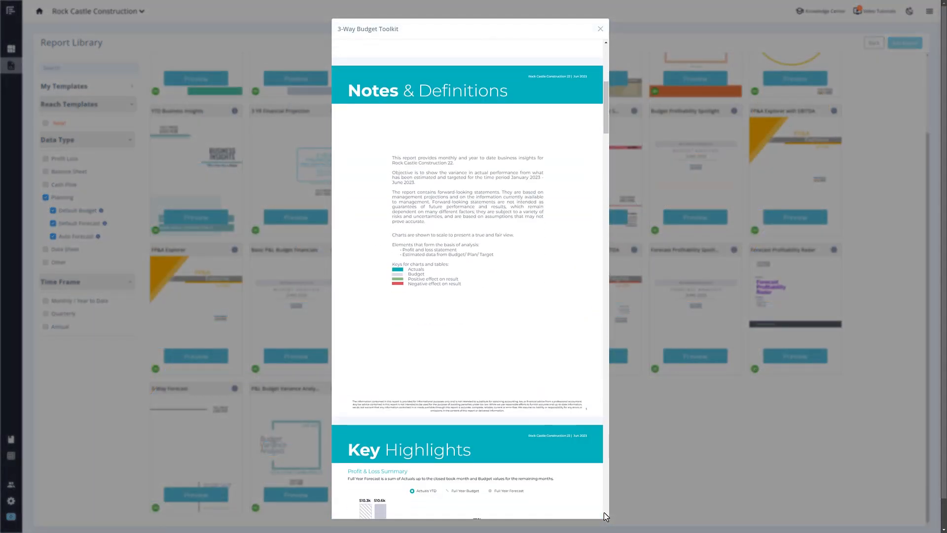
scroll(603, 512, "down", 7)
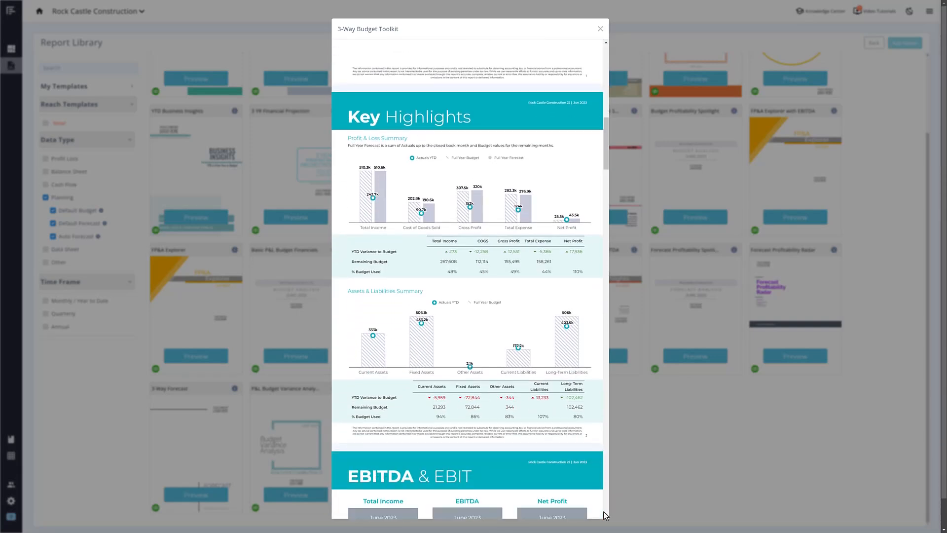
scroll(603, 511, "down", 7)
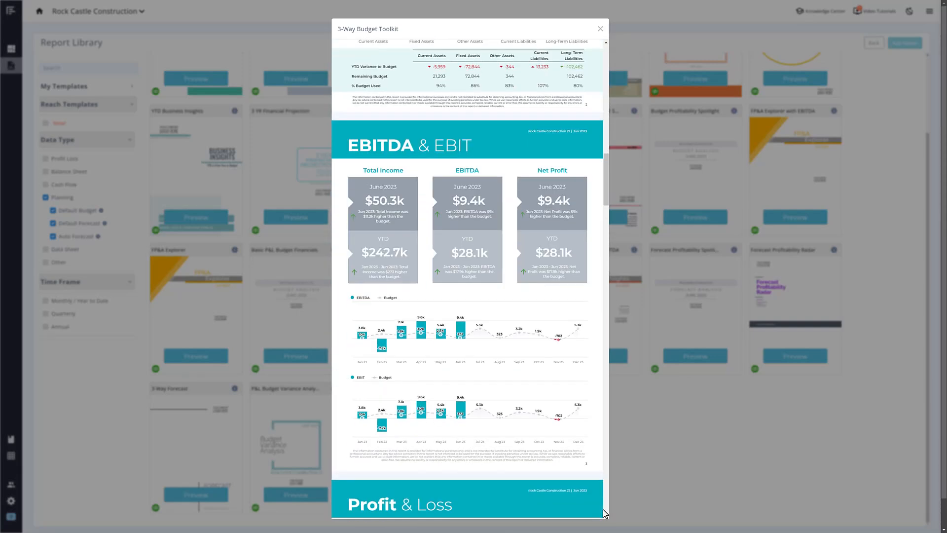
scroll(603, 511, "down", 7)
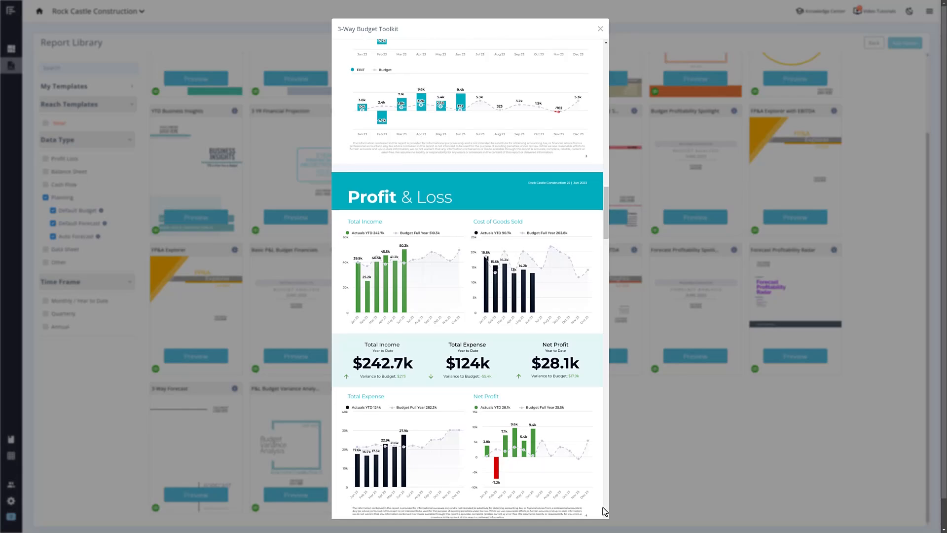
scroll(604, 511, "down", 3)
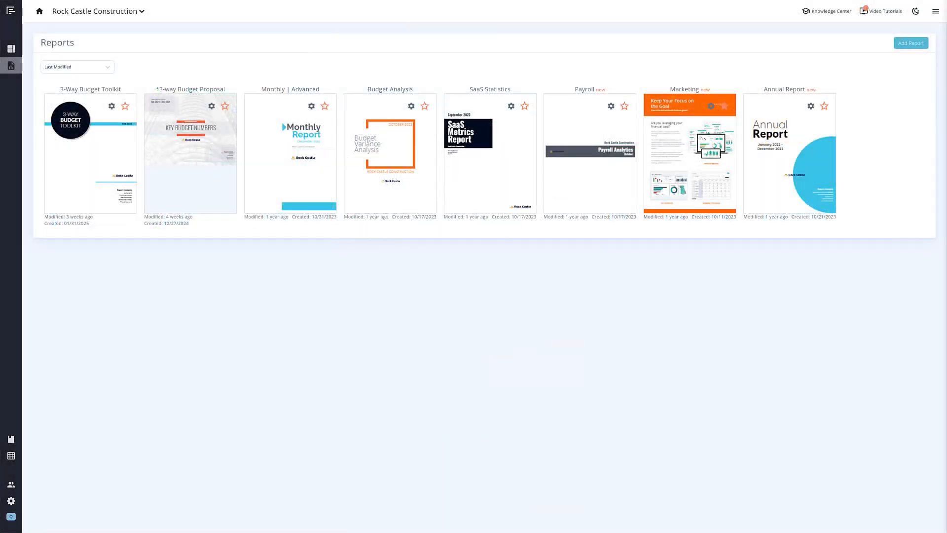